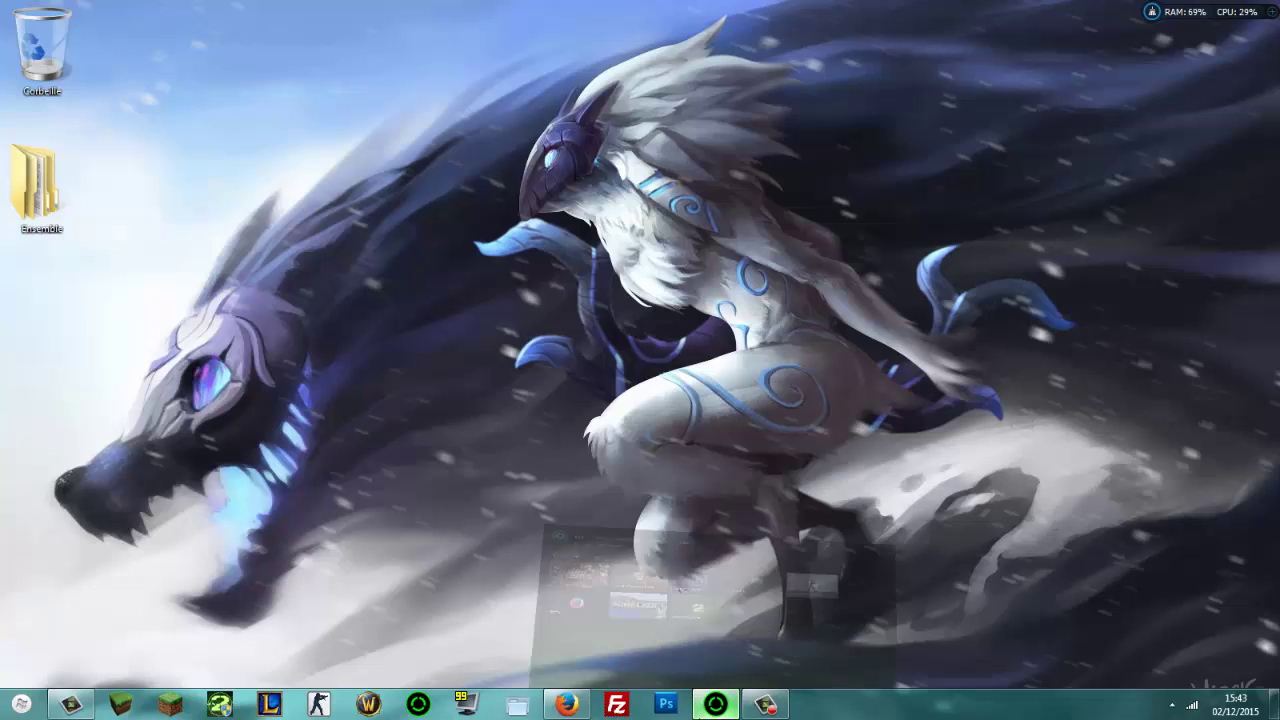
Step: Switch to Razer Cortex and start the Ascentia game from the game library
{"action": "left_click", "coordinate": [715, 705]}
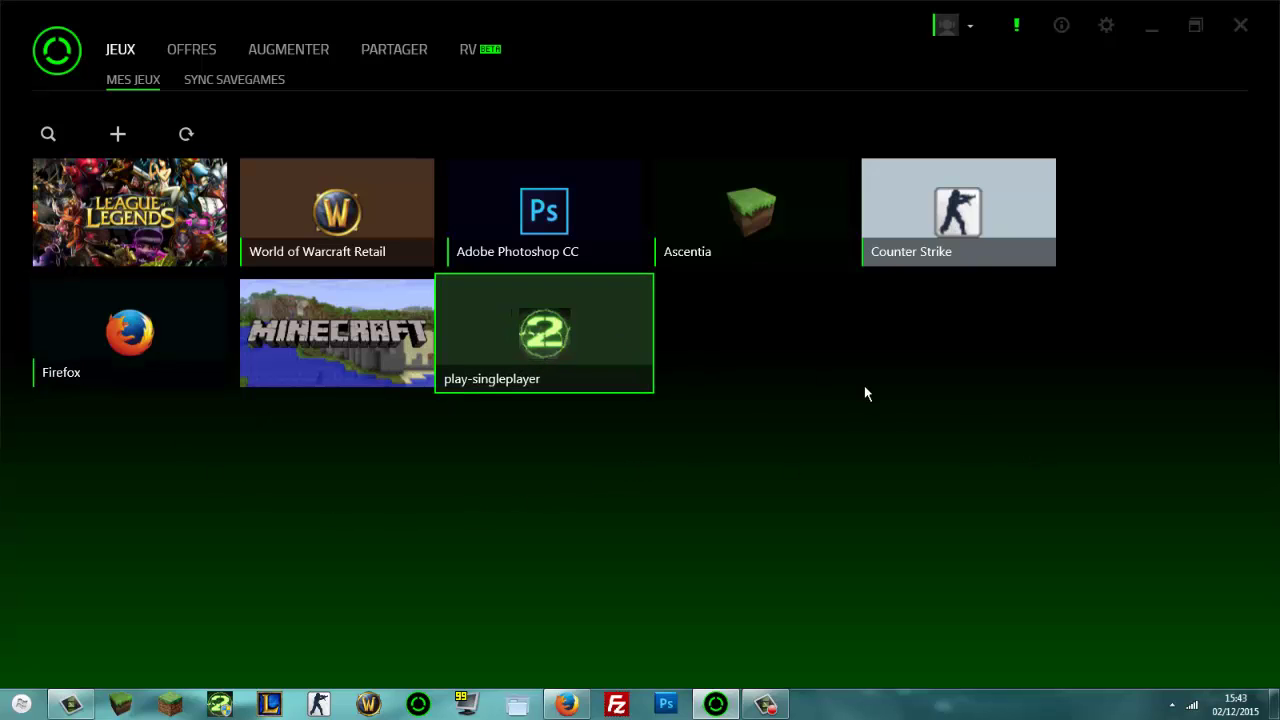
{"action": "left_click", "coordinate": [705, 209]}
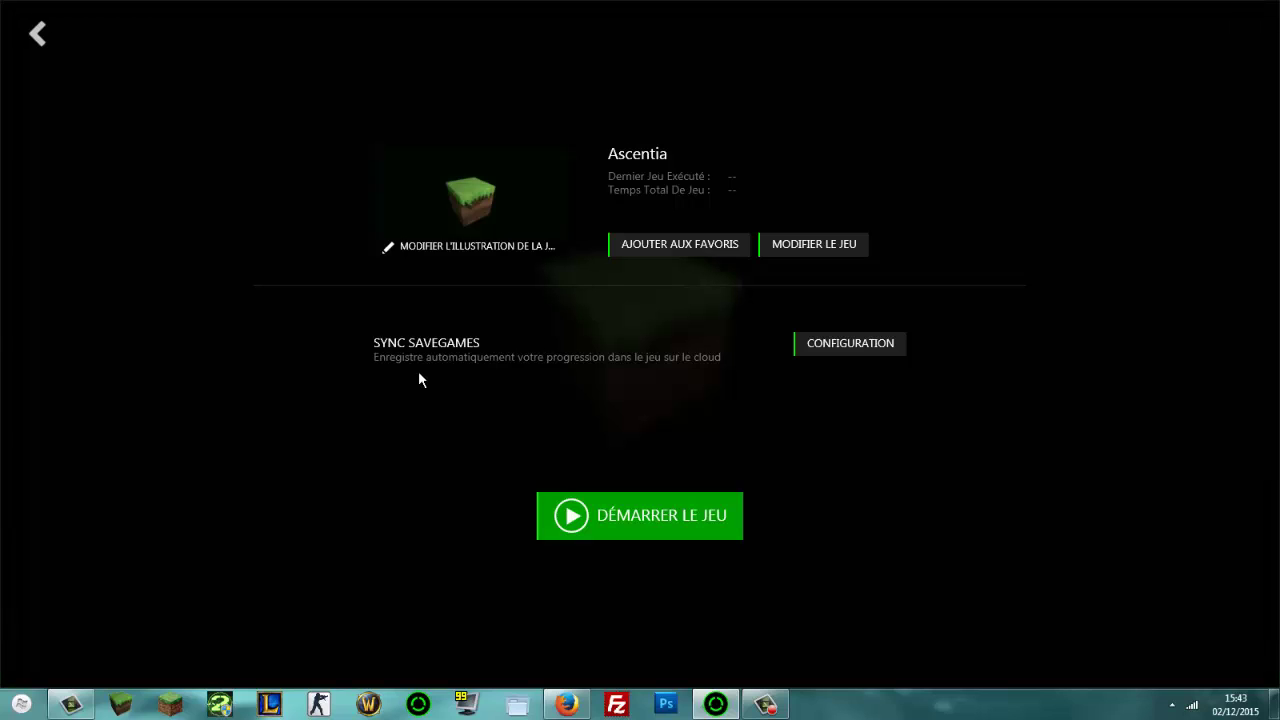
{"action": "left_click", "coordinate": [706, 518]}
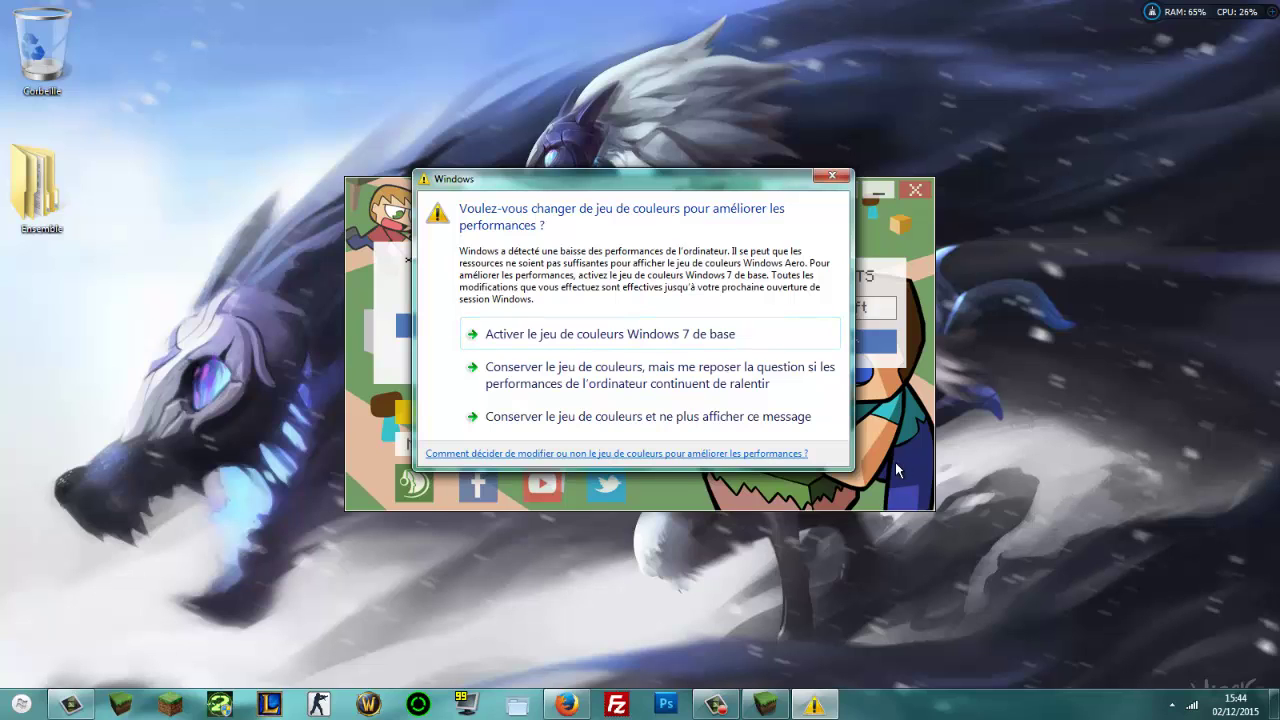
Step: Dismiss the Windows colour scheme prompt, close the Ascentia launcher, and bring Razer Cortex back to its game list
{"action": "left_click", "coordinate": [831, 176]}
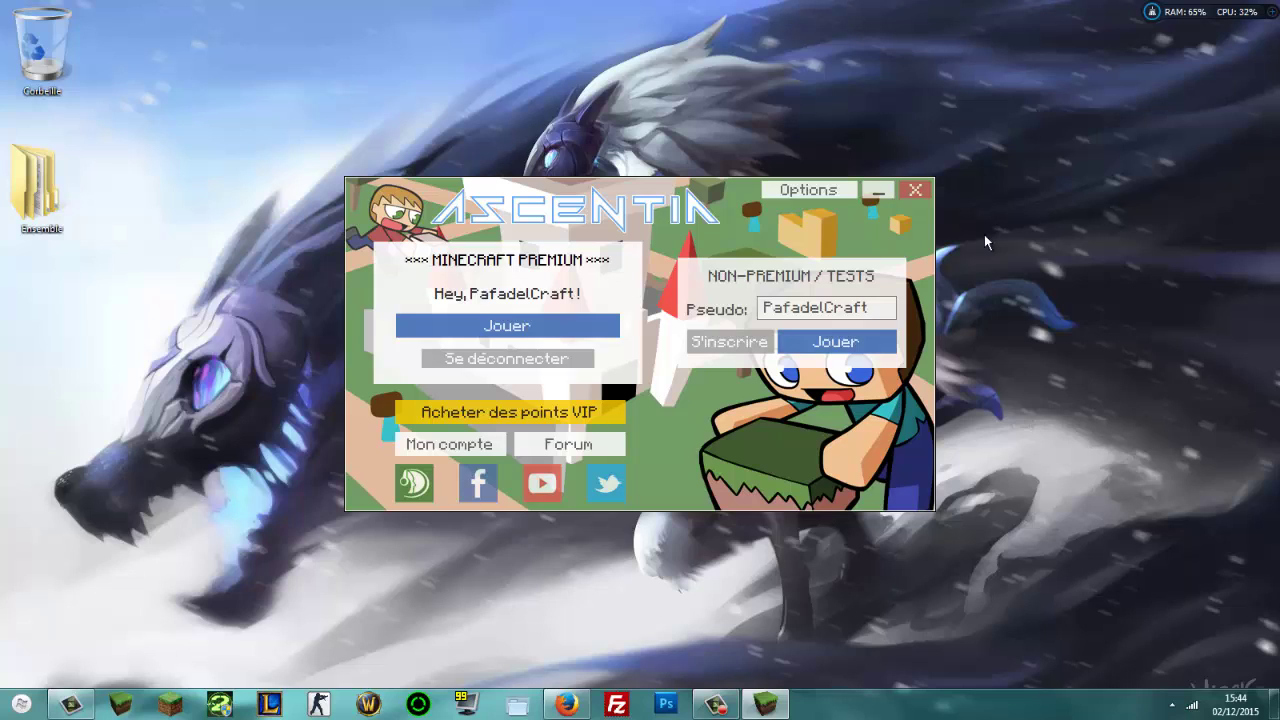
{"action": "left_click", "coordinate": [914, 190]}
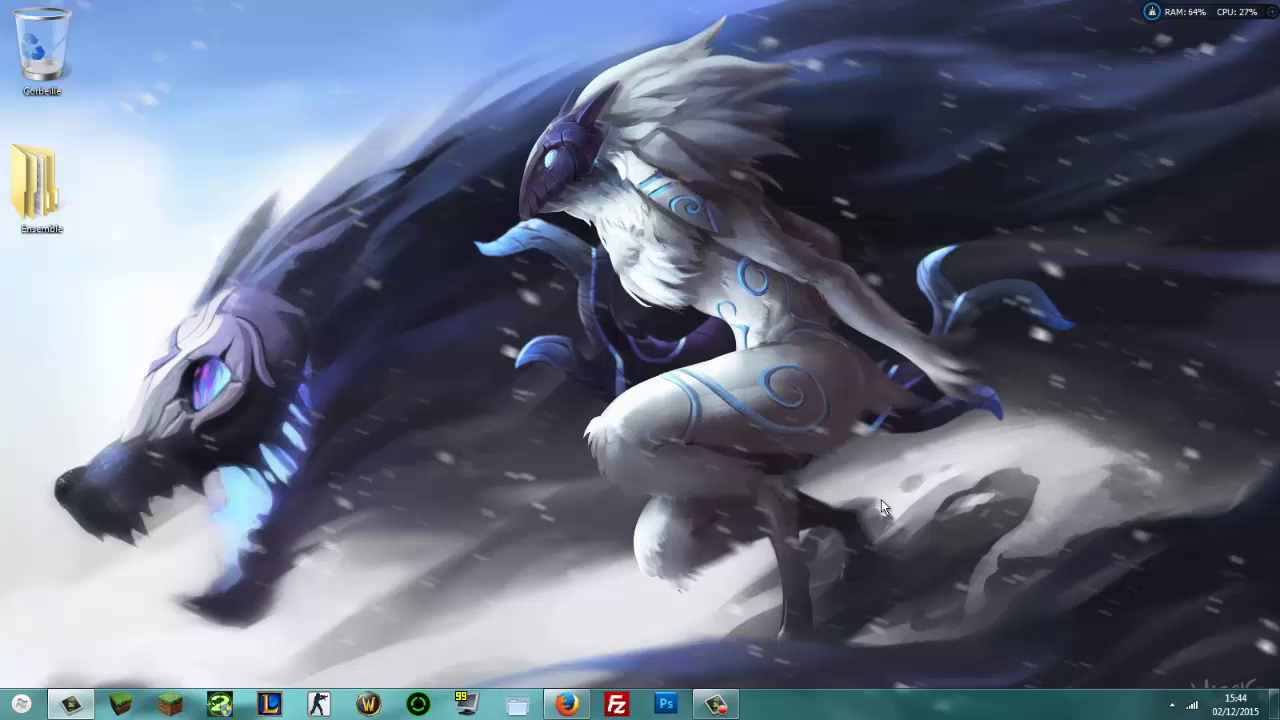
{"action": "left_click", "coordinate": [1172, 704]}
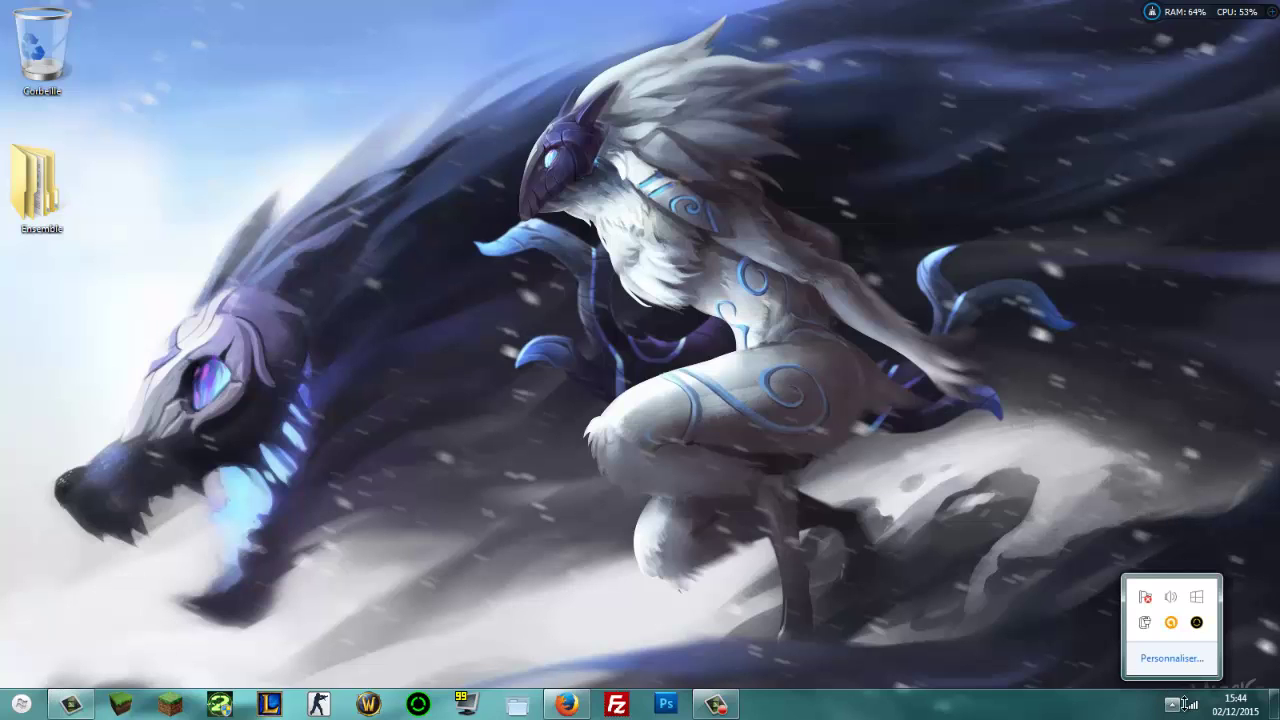
{"action": "right_click", "coordinate": [1197, 628]}
{"action": "left_click", "coordinate": [1165, 590]}
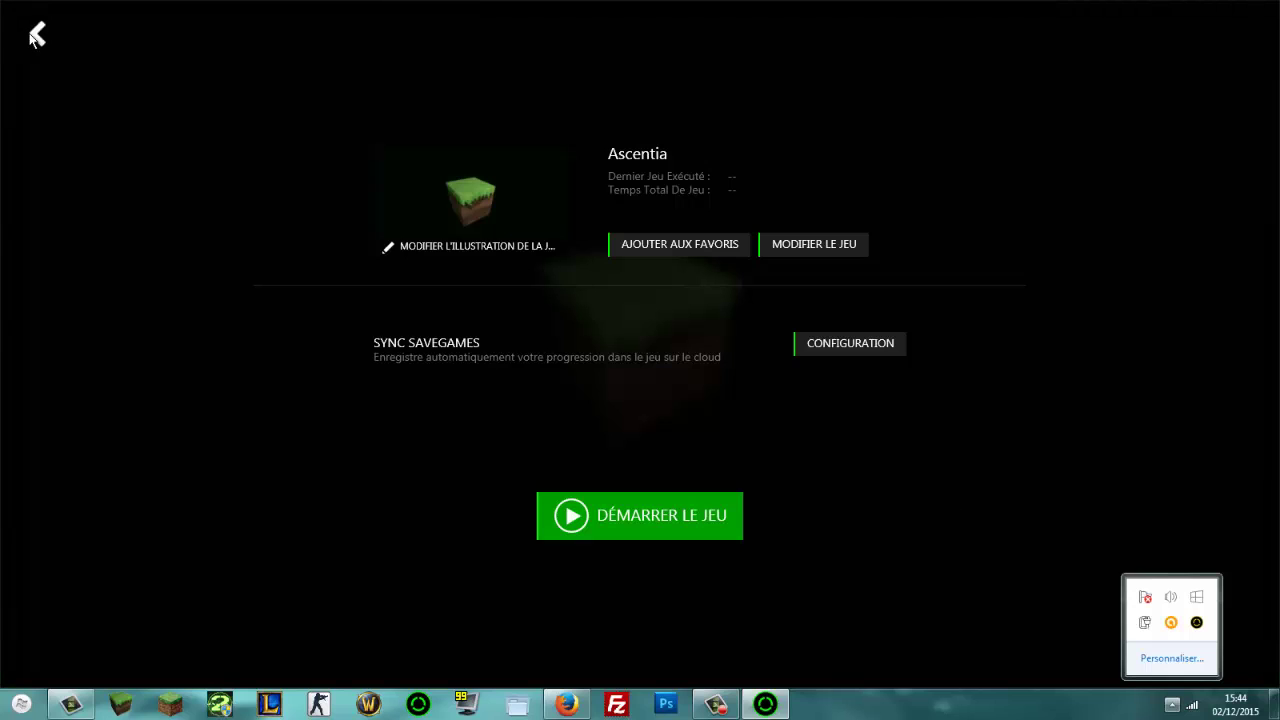
{"action": "left_click", "coordinate": [36, 34]}
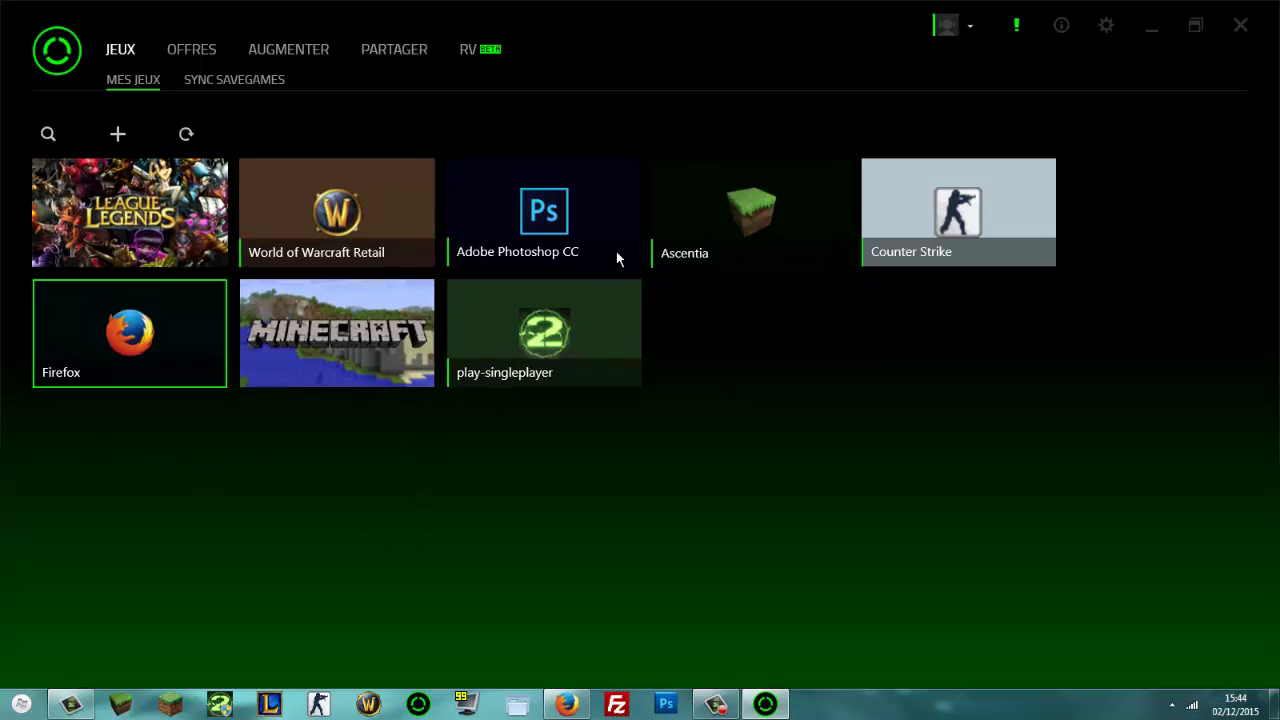
Step: Start adding a game to the library and browse for its program file in a maximized file window
{"action": "left_click", "coordinate": [114, 132]}
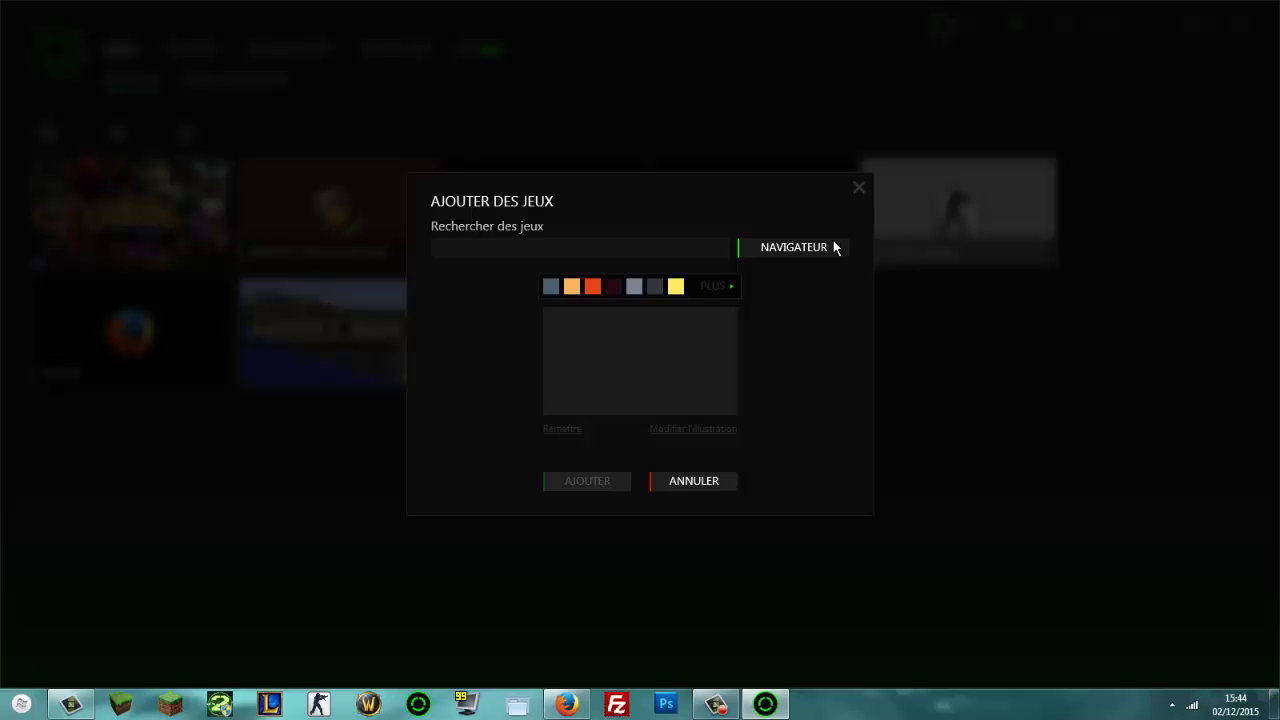
{"action": "left_click", "coordinate": [799, 242]}
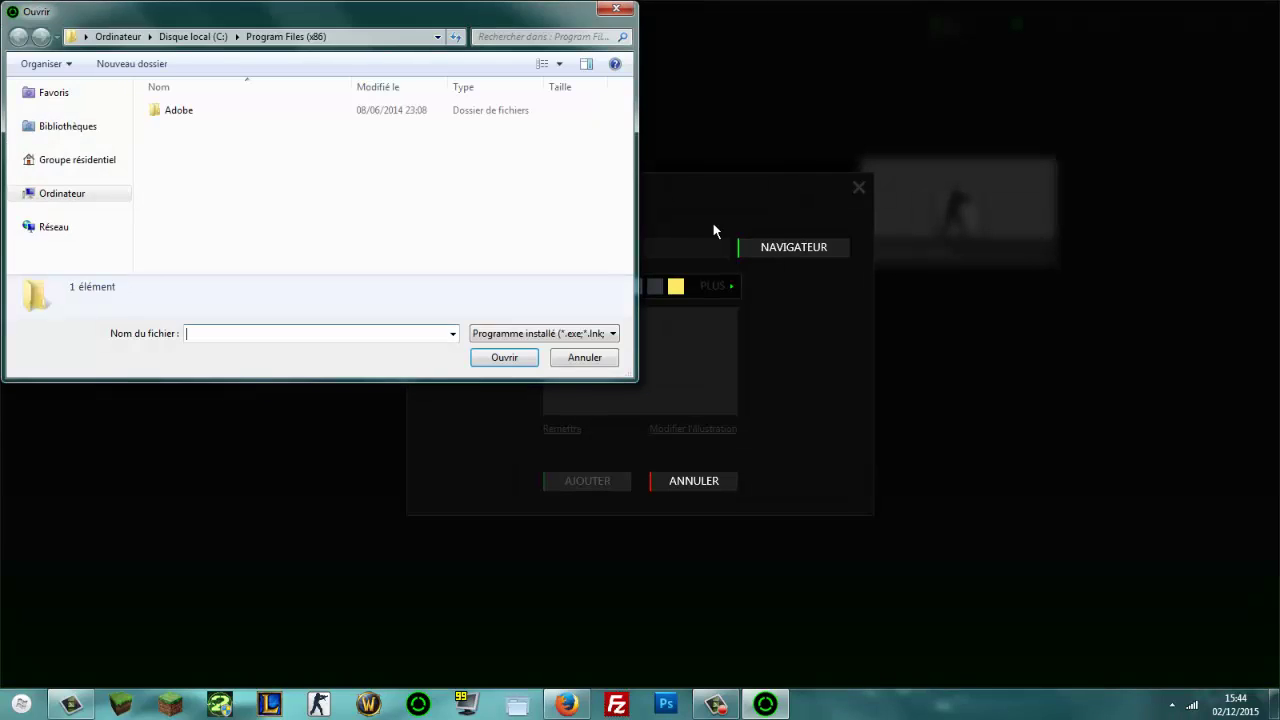
{"action": "double_click", "coordinate": [428, 20]}
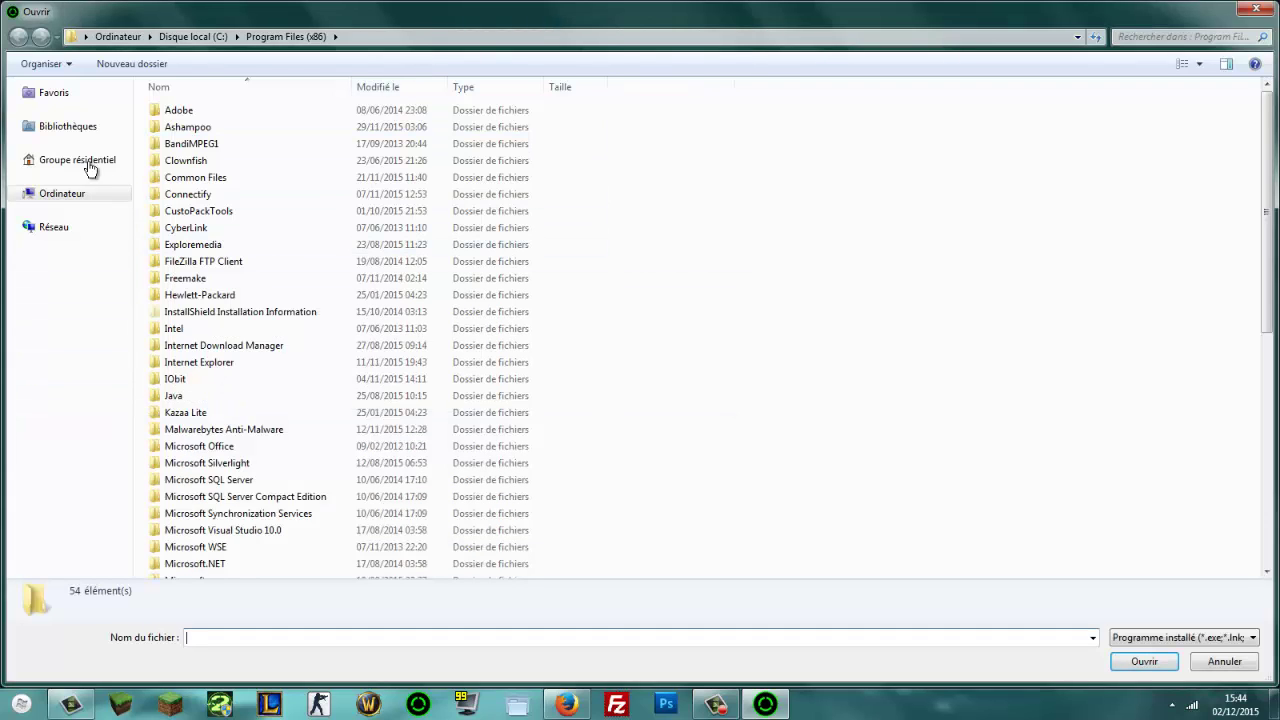
Step: Try to use the Bureau shortcut in Favoris as the game file, and browse the other file locations again
{"action": "left_click", "coordinate": [45, 93]}
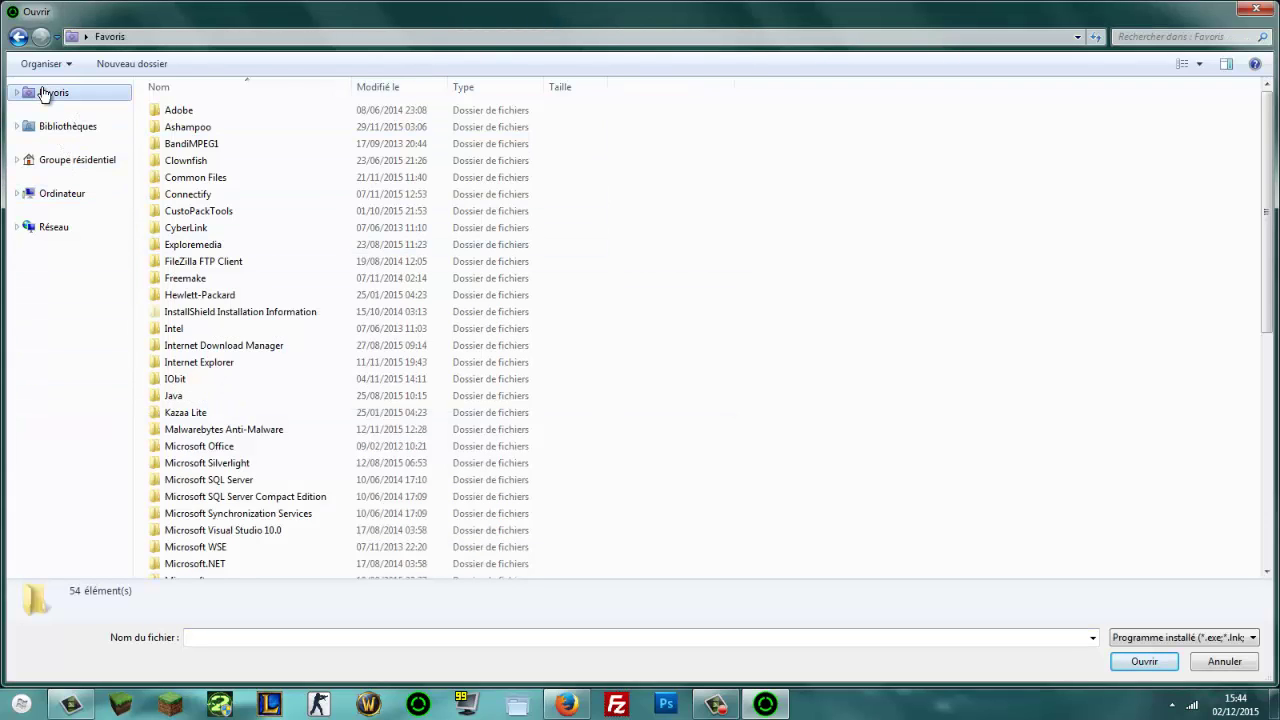
{"action": "double_click", "coordinate": [243, 102]}
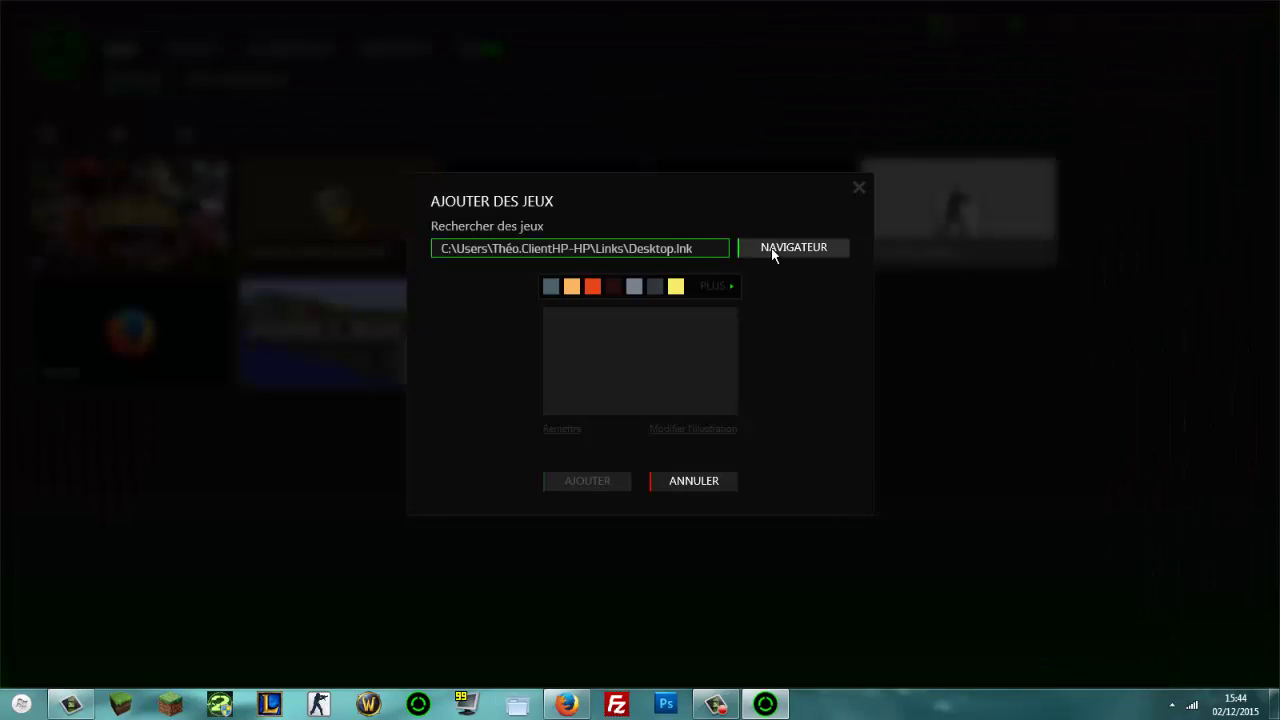
{"action": "left_click", "coordinate": [773, 250]}
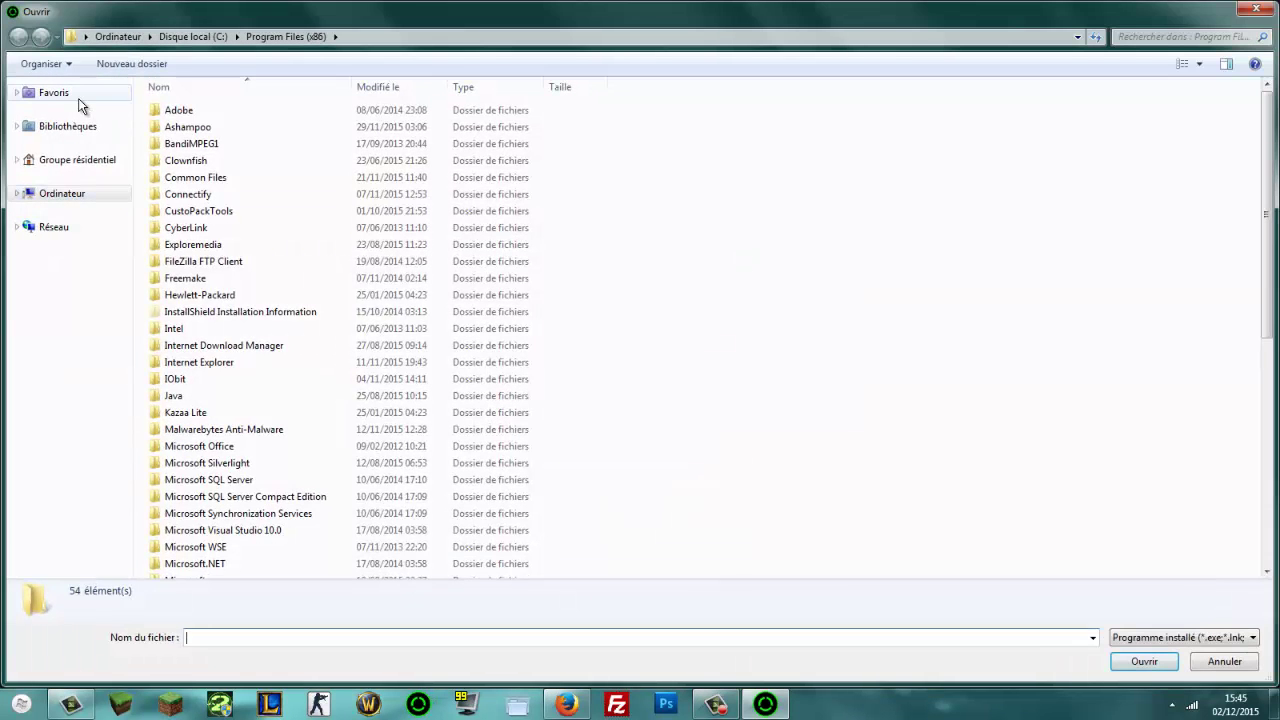
{"action": "left_click", "coordinate": [40, 94]}
{"action": "left_click", "coordinate": [80, 162]}
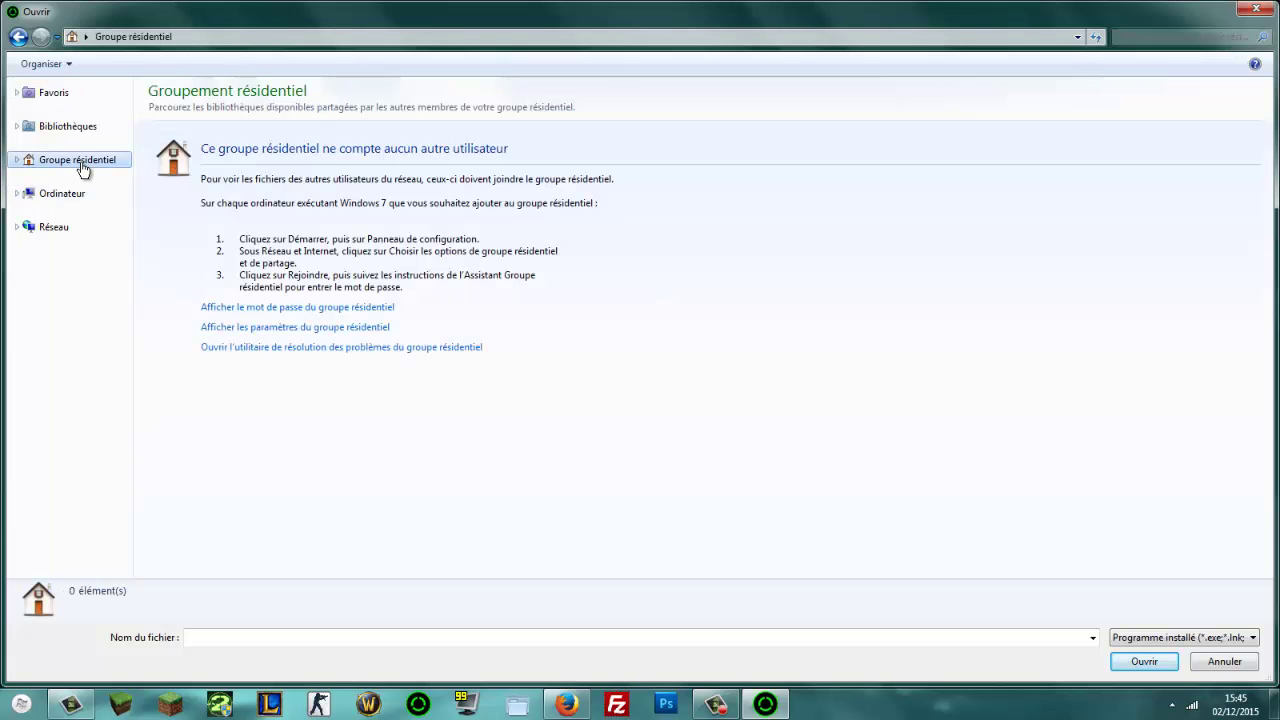
{"action": "left_click", "coordinate": [82, 131]}
{"action": "left_click", "coordinate": [62, 98]}
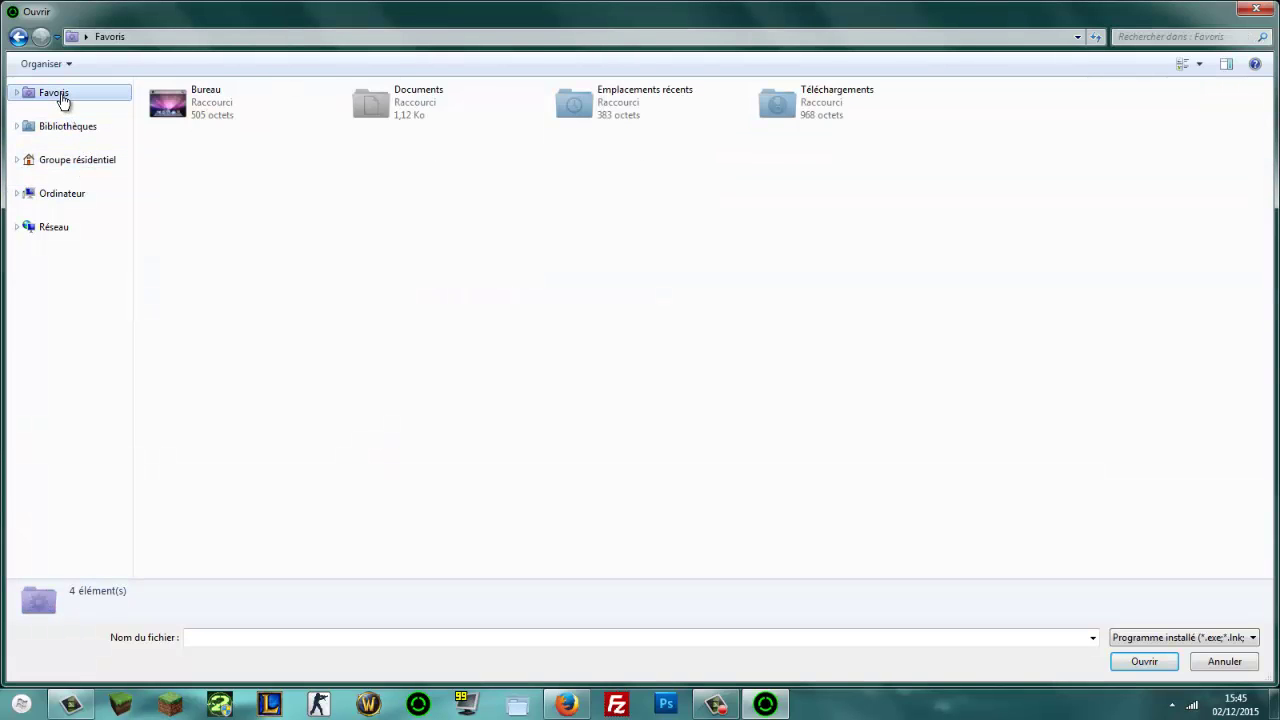
Step: Look through the Adobe folders under Program Files (x86) on Disque local (C:) and return to the drive's root
{"action": "left_click", "coordinate": [57, 194]}
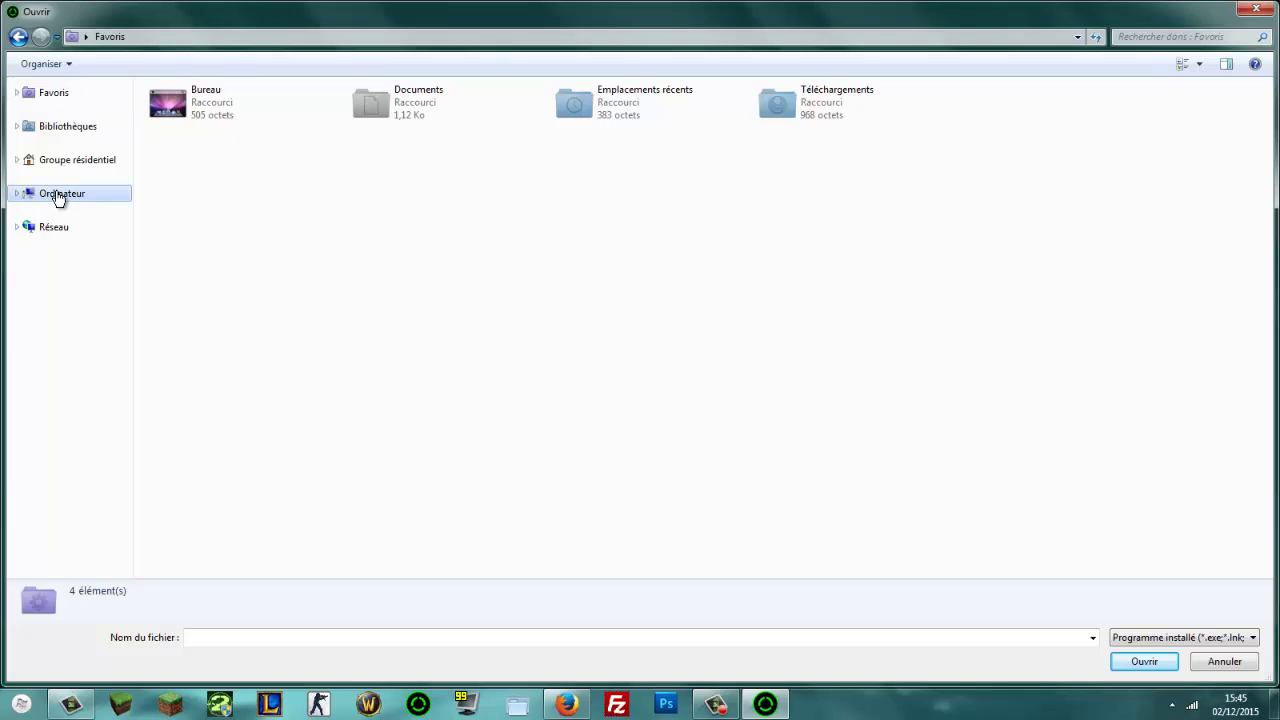
{"action": "double_click", "coordinate": [301, 134]}
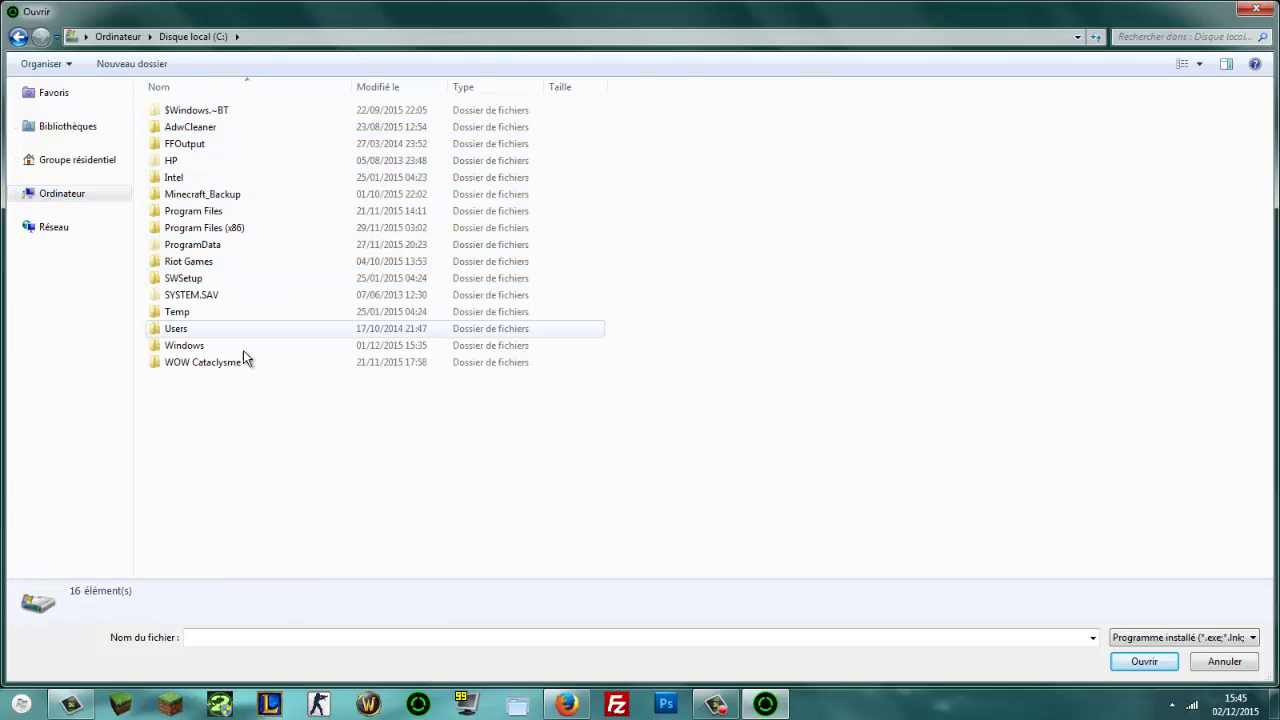
{"action": "double_click", "coordinate": [235, 226]}
{"action": "double_click", "coordinate": [180, 112]}
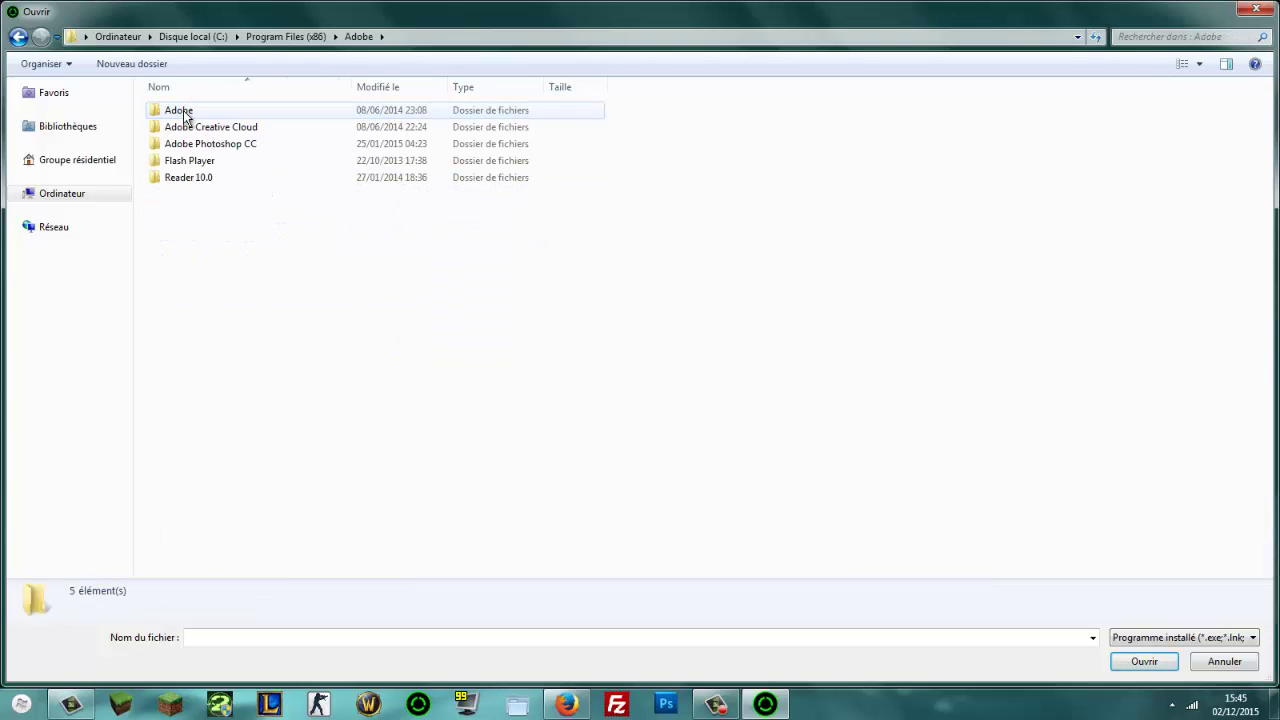
{"action": "left_click", "coordinate": [246, 117]}
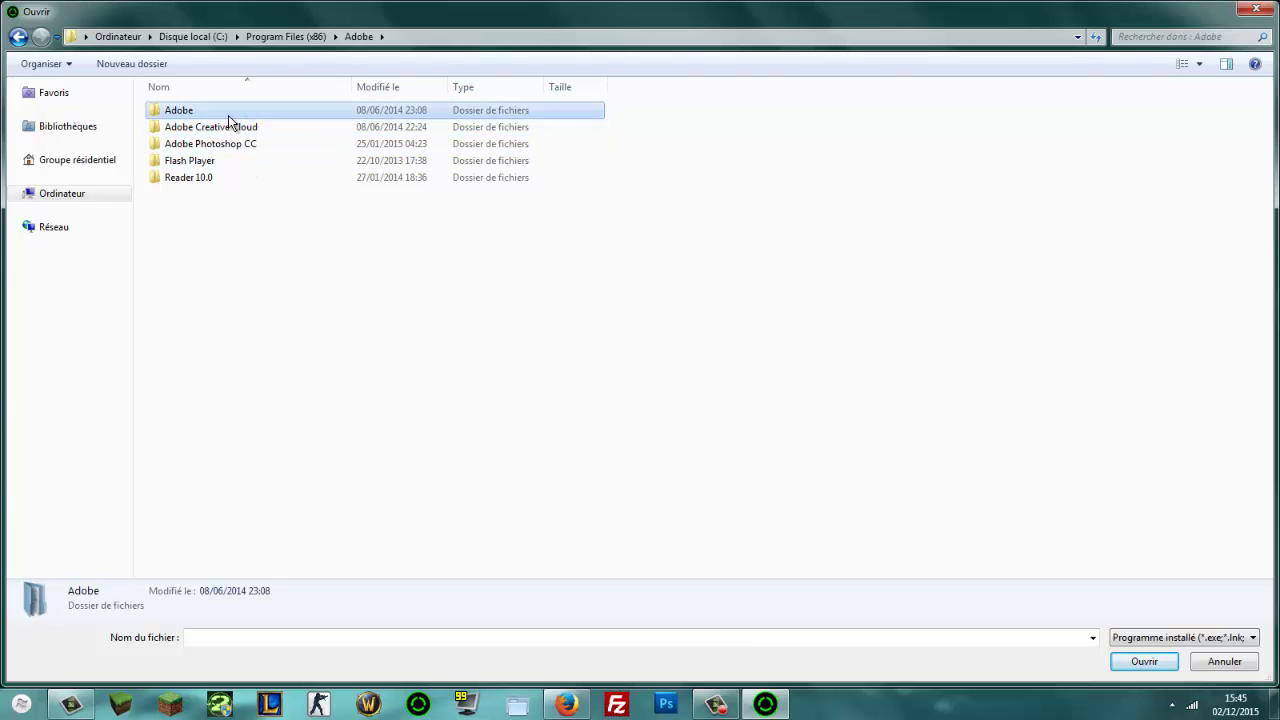
{"action": "double_click", "coordinate": [228, 114]}
{"action": "left_click", "coordinate": [20, 37]}
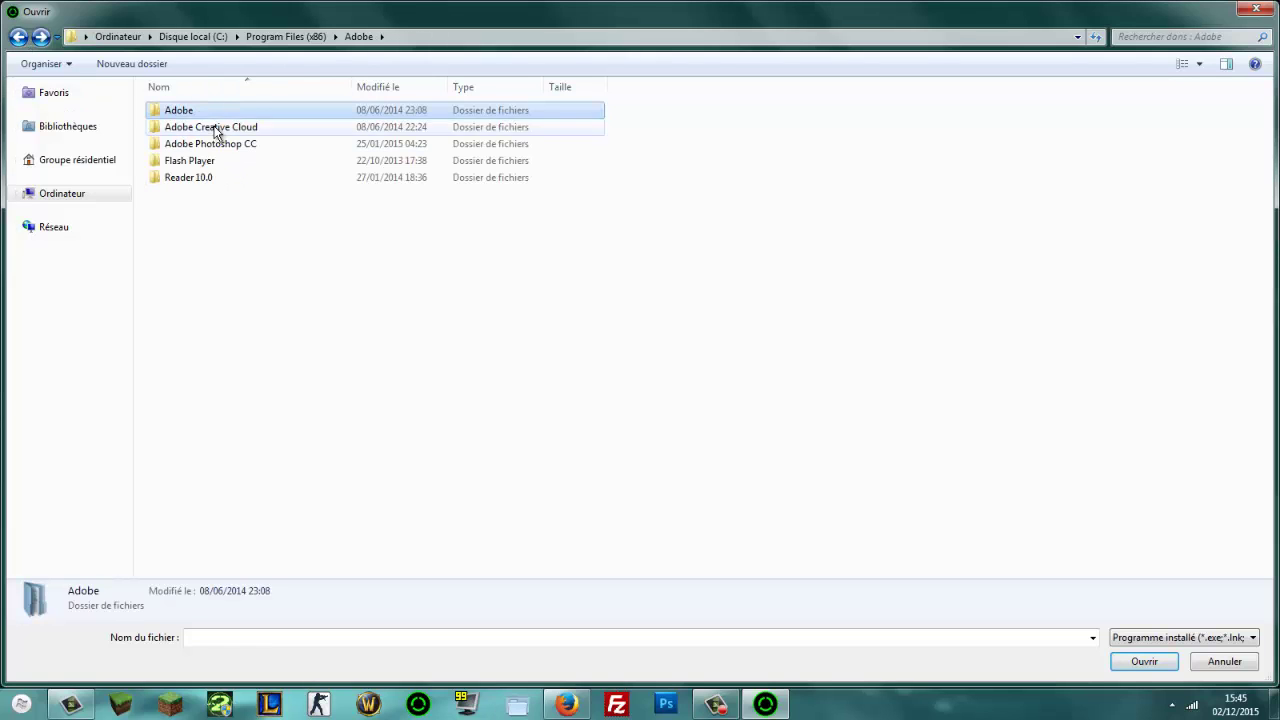
{"action": "double_click", "coordinate": [214, 128]}
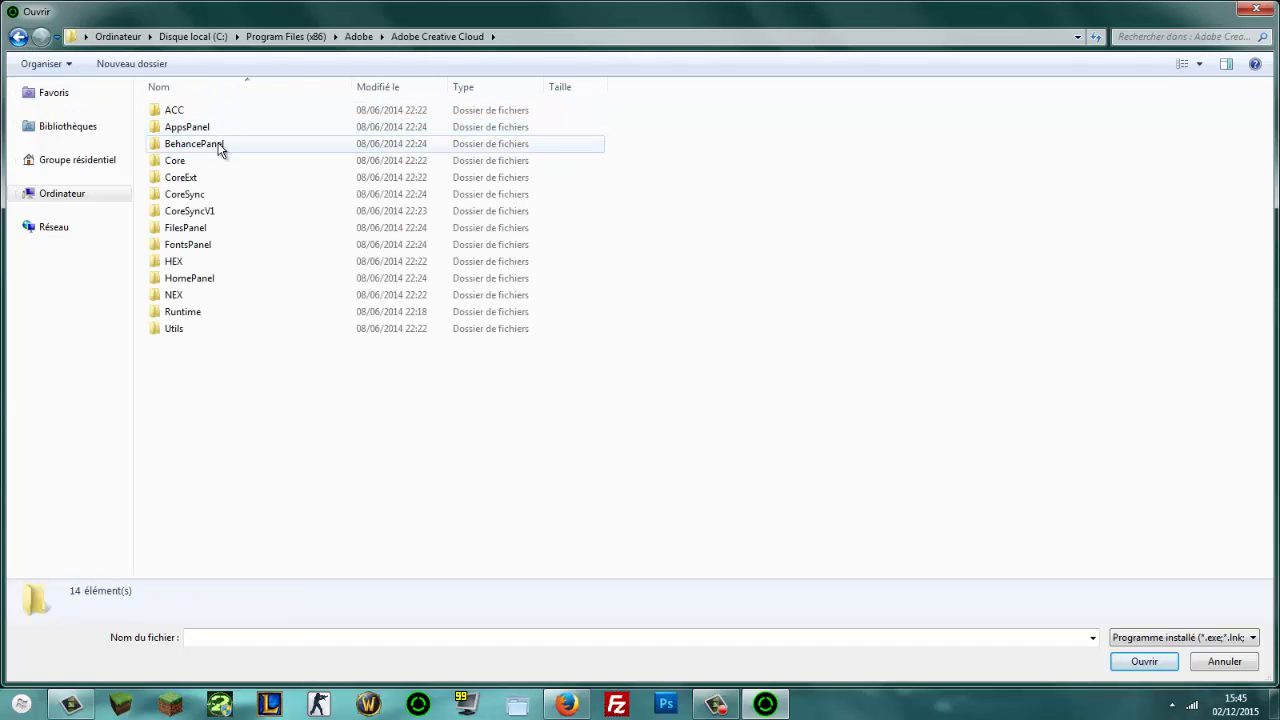
{"action": "left_click", "coordinate": [18, 40]}
{"action": "left_click", "coordinate": [18, 40]}
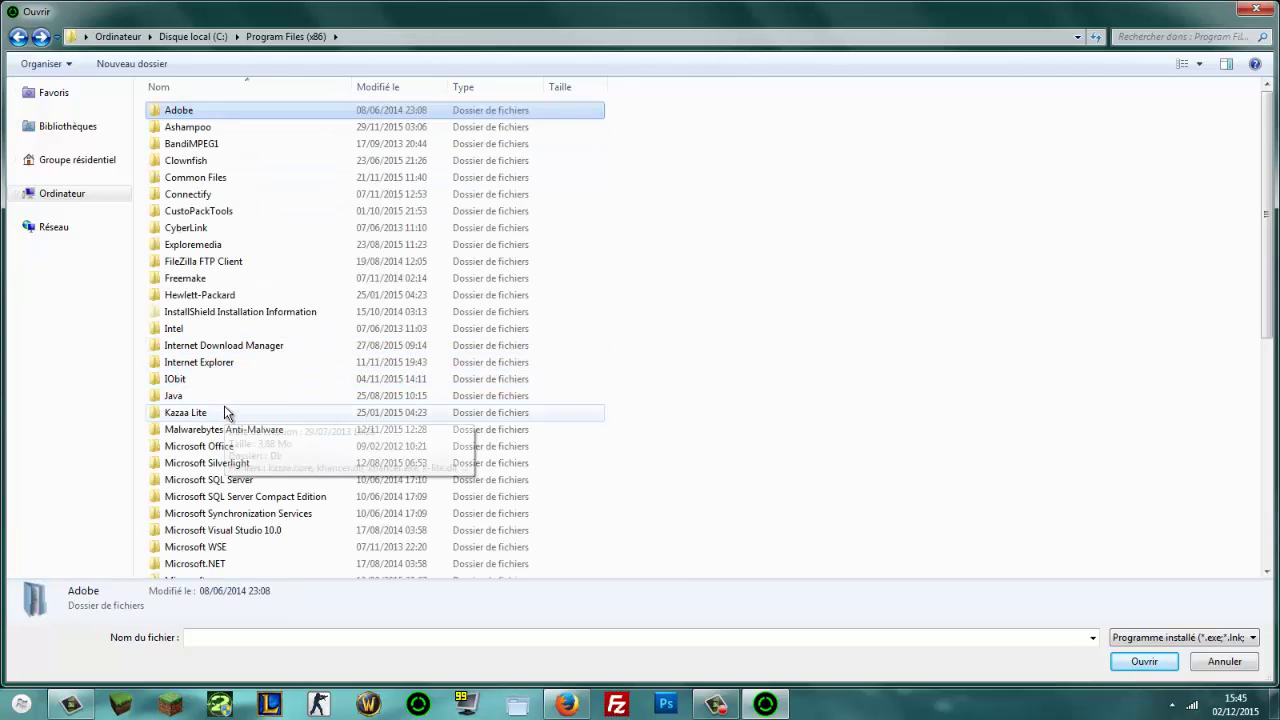
{"action": "left_click", "coordinate": [18, 36]}
Step: Look through the ProgramData, Norton and Windows folders on Disque local (C:) and return to the drive's root
{"action": "left_click", "coordinate": [212, 246]}
{"action": "double_click", "coordinate": [213, 246]}
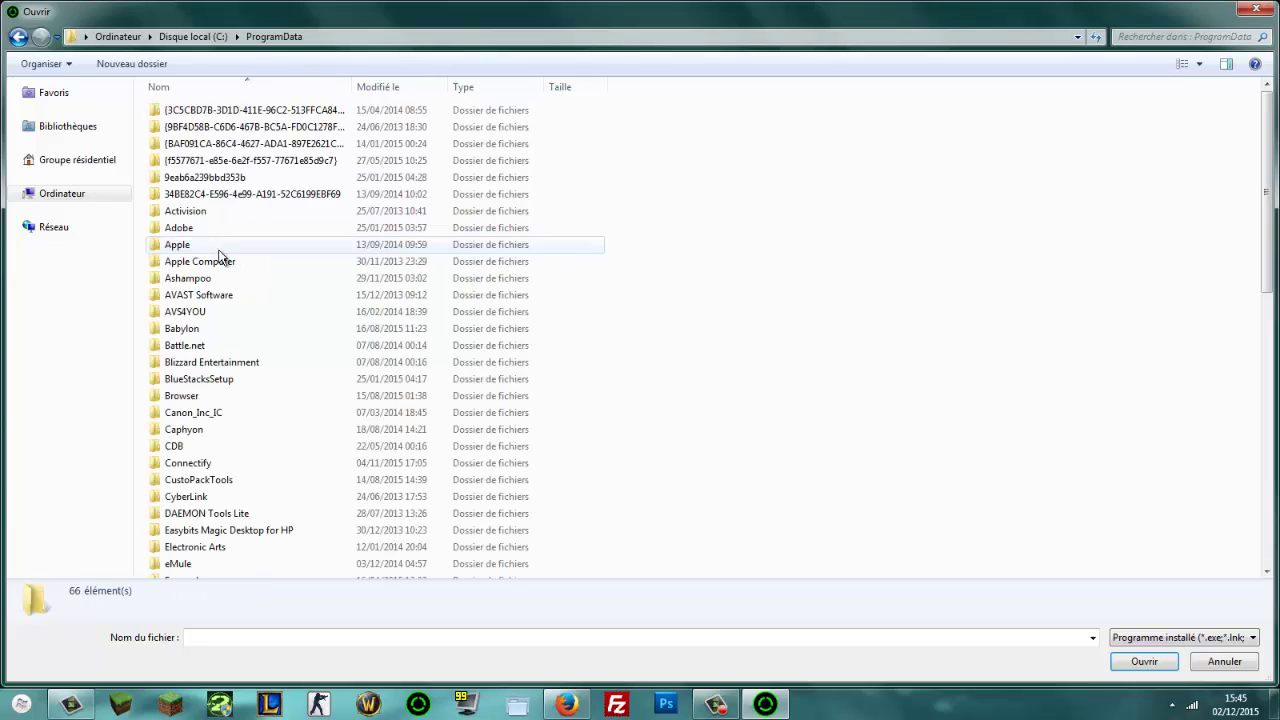
{"action": "key", "text": "f"}
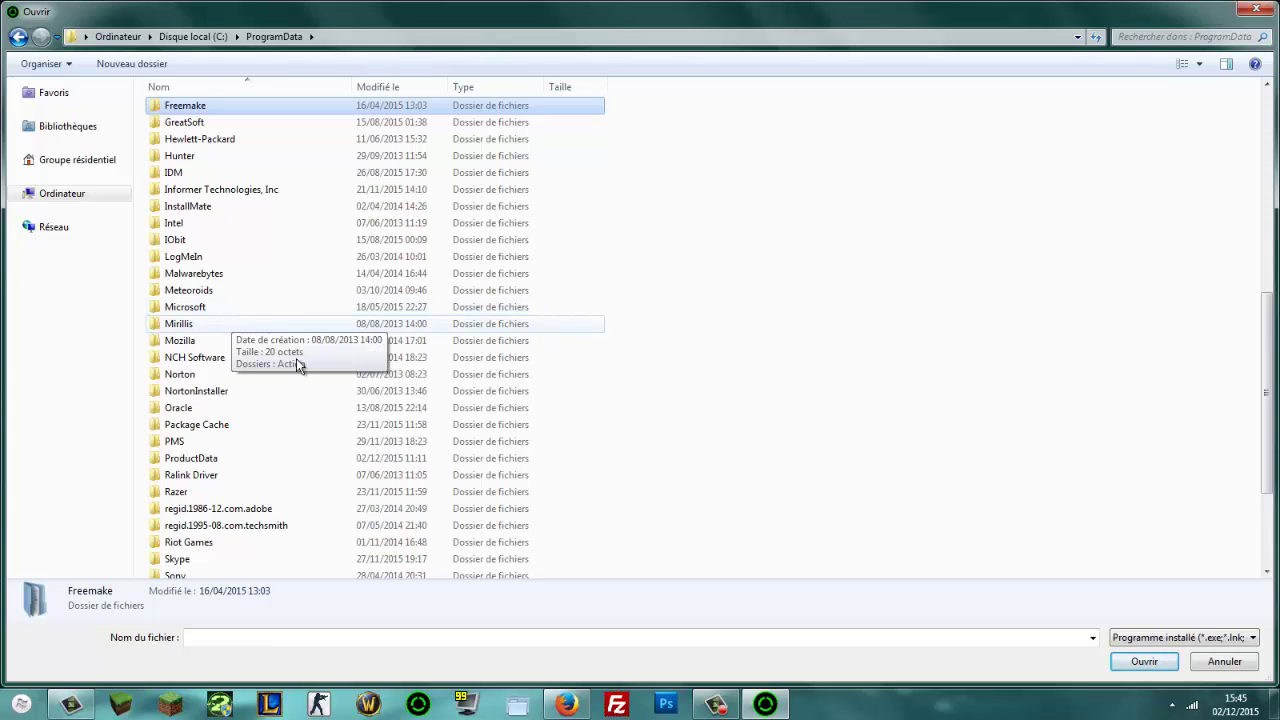
{"action": "double_click", "coordinate": [238, 380]}
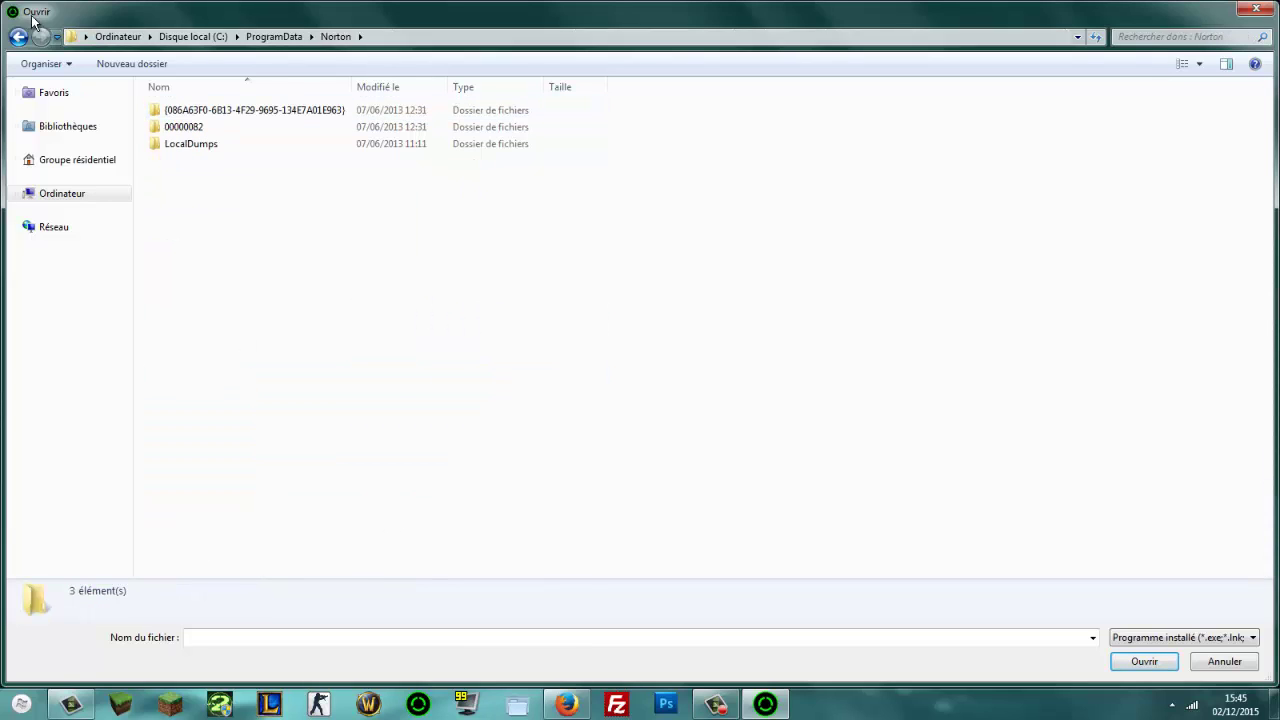
{"action": "left_click", "coordinate": [18, 36]}
{"action": "left_click", "coordinate": [18, 36]}
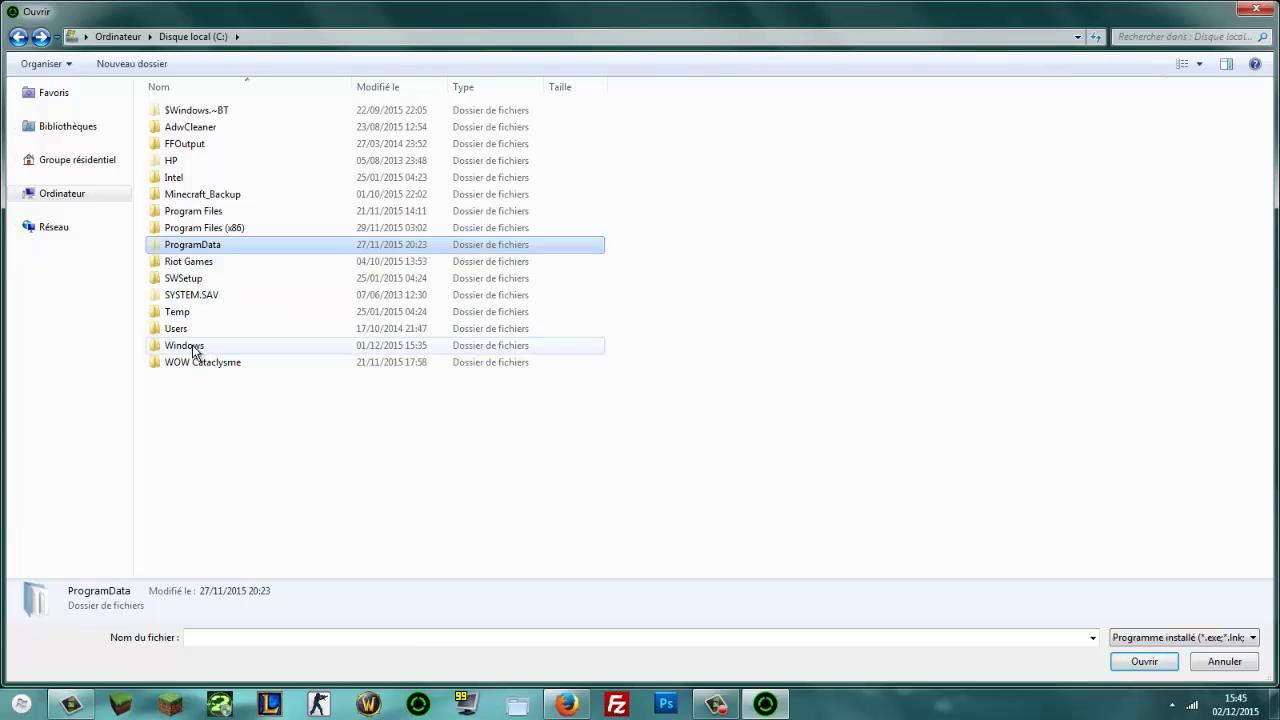
{"action": "double_click", "coordinate": [194, 348]}
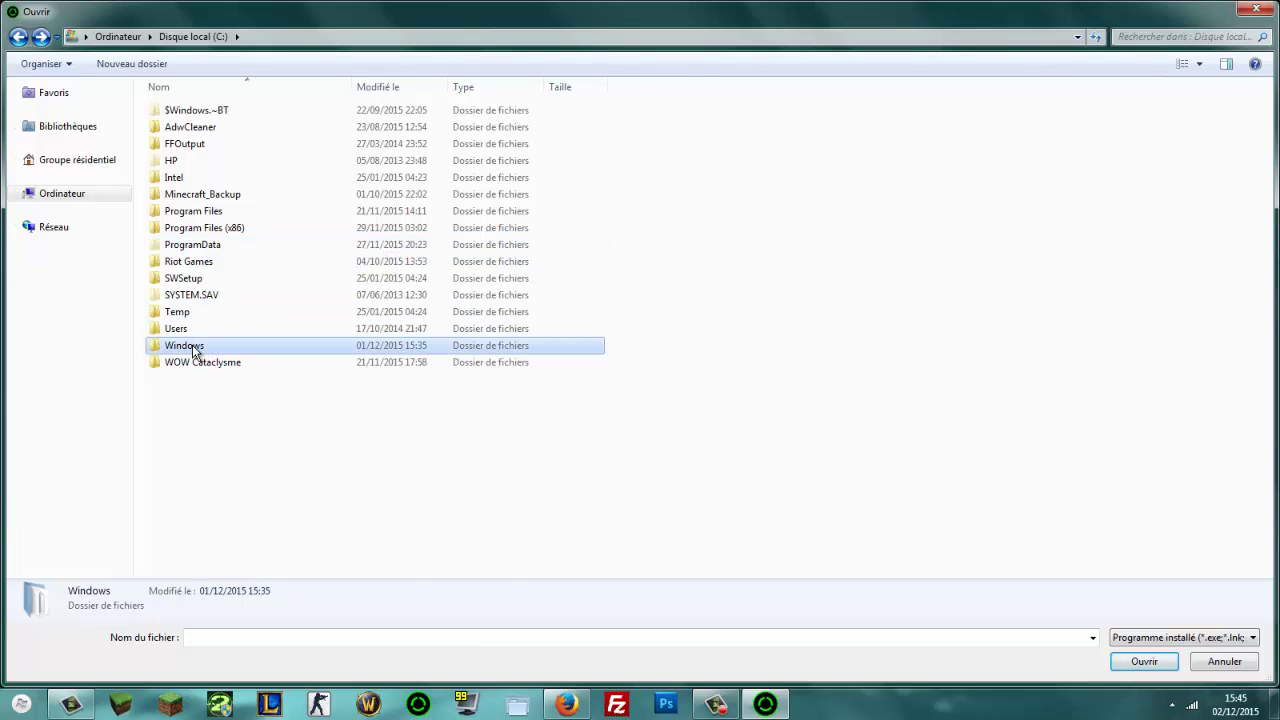
{"action": "left_click", "coordinate": [18, 40]}
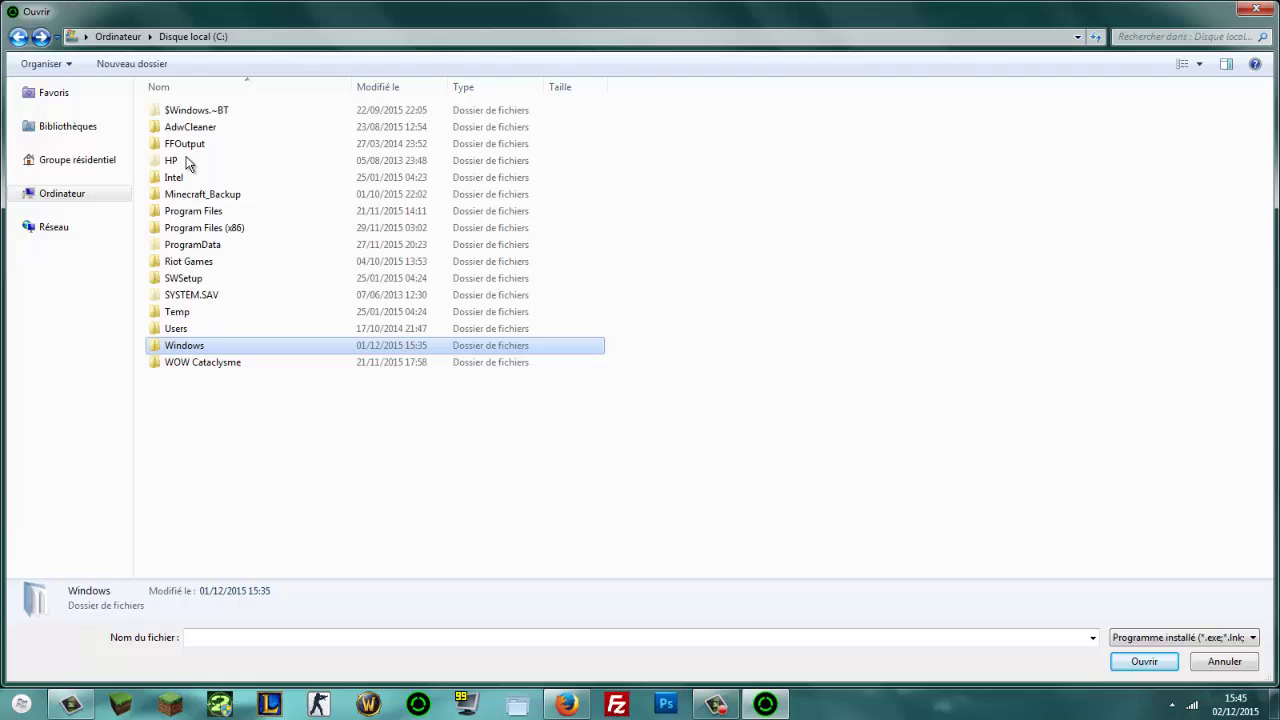
Step: Choose lol.launcher.exe from the Riot Games\League of Legends folder and add it to the game library
{"action": "left_click", "coordinate": [220, 261]}
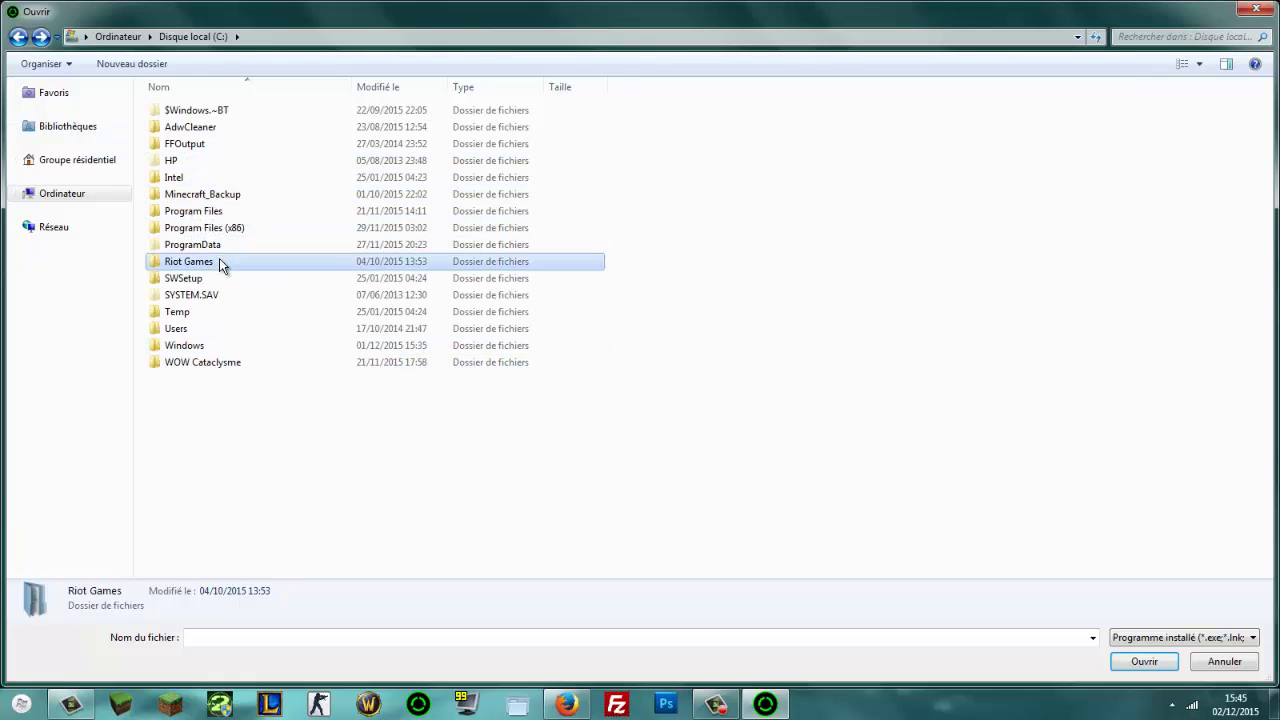
{"action": "double_click", "coordinate": [220, 262]}
{"action": "double_click", "coordinate": [221, 106]}
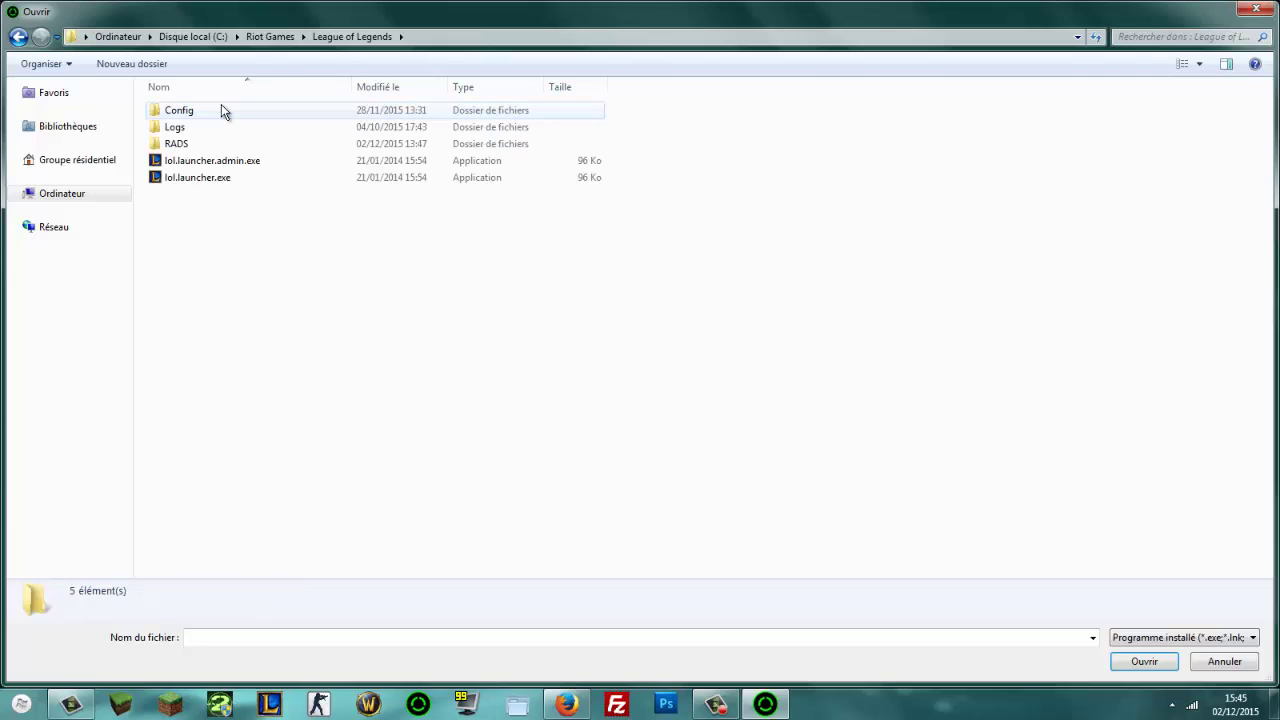
{"action": "double_click", "coordinate": [228, 177]}
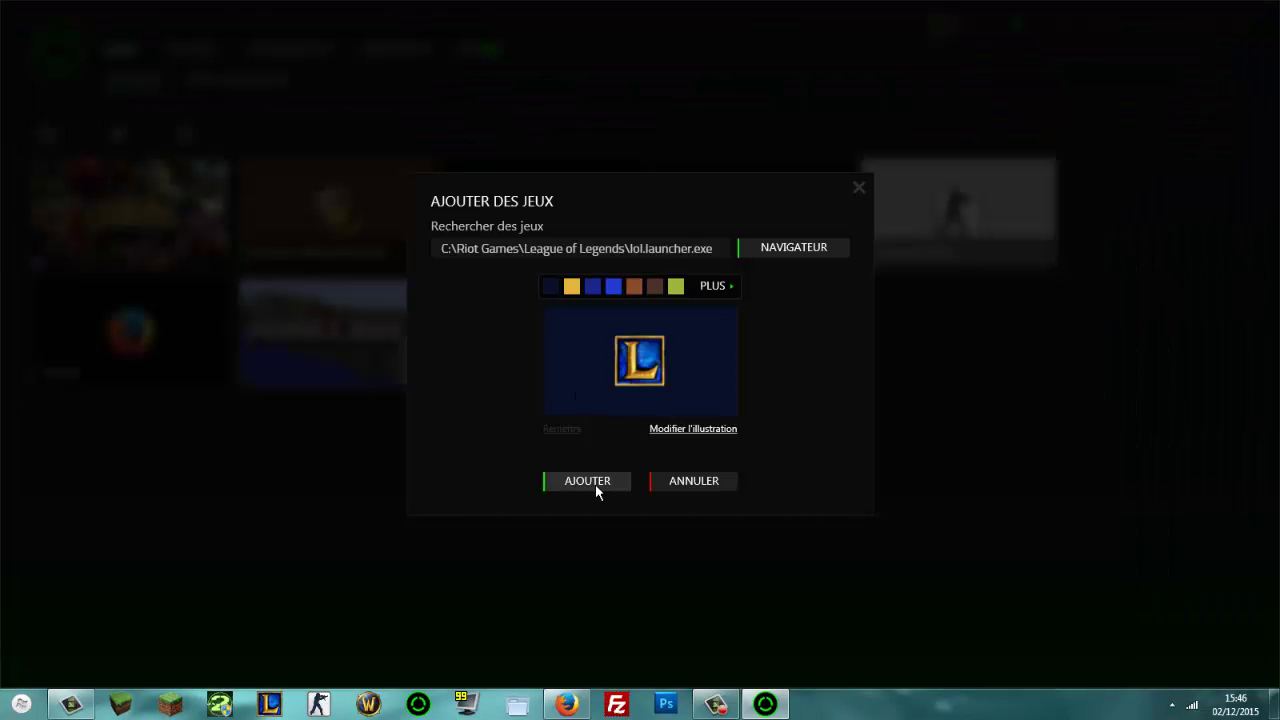
{"action": "left_click", "coordinate": [587, 481]}
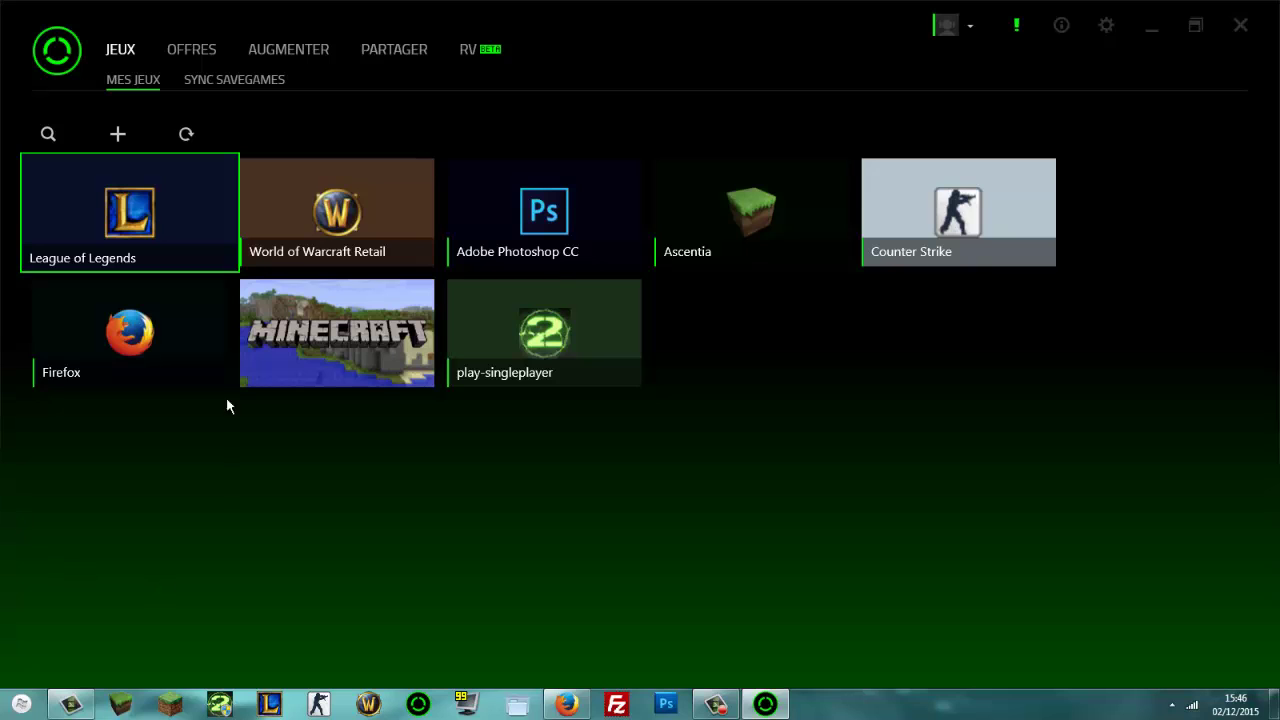
Step: View the League of Legends game page and return to the game list
{"action": "left_click", "coordinate": [183, 244]}
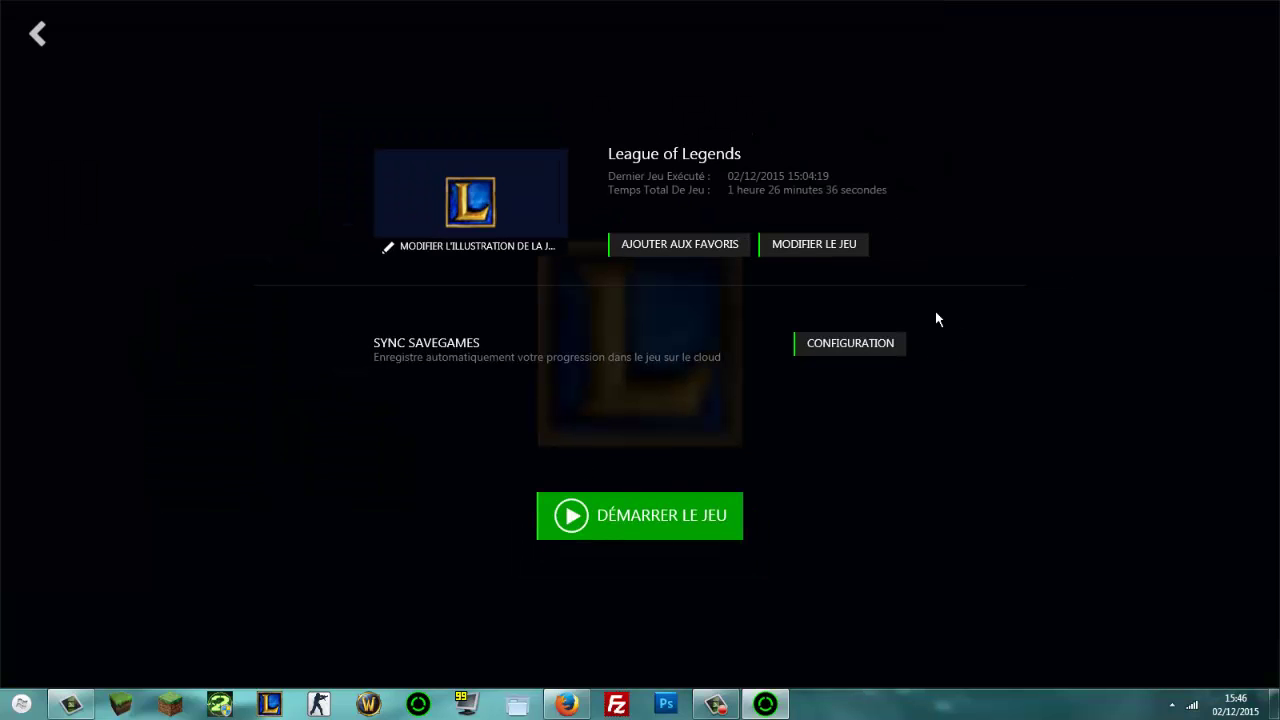
{"action": "left_click", "coordinate": [37, 35]}
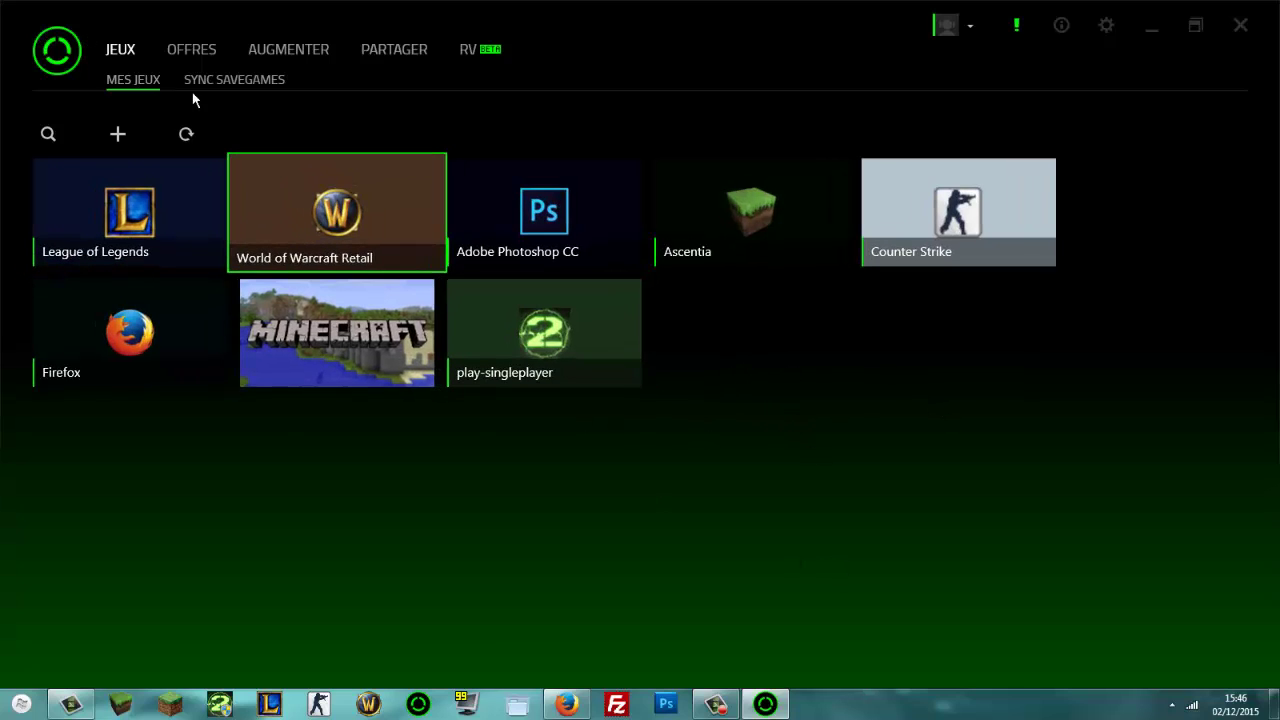
Step: View the Sync Savegames page, then look through the featured game offers from the Home Page Deal to Most Wished Games
{"action": "left_click", "coordinate": [234, 80]}
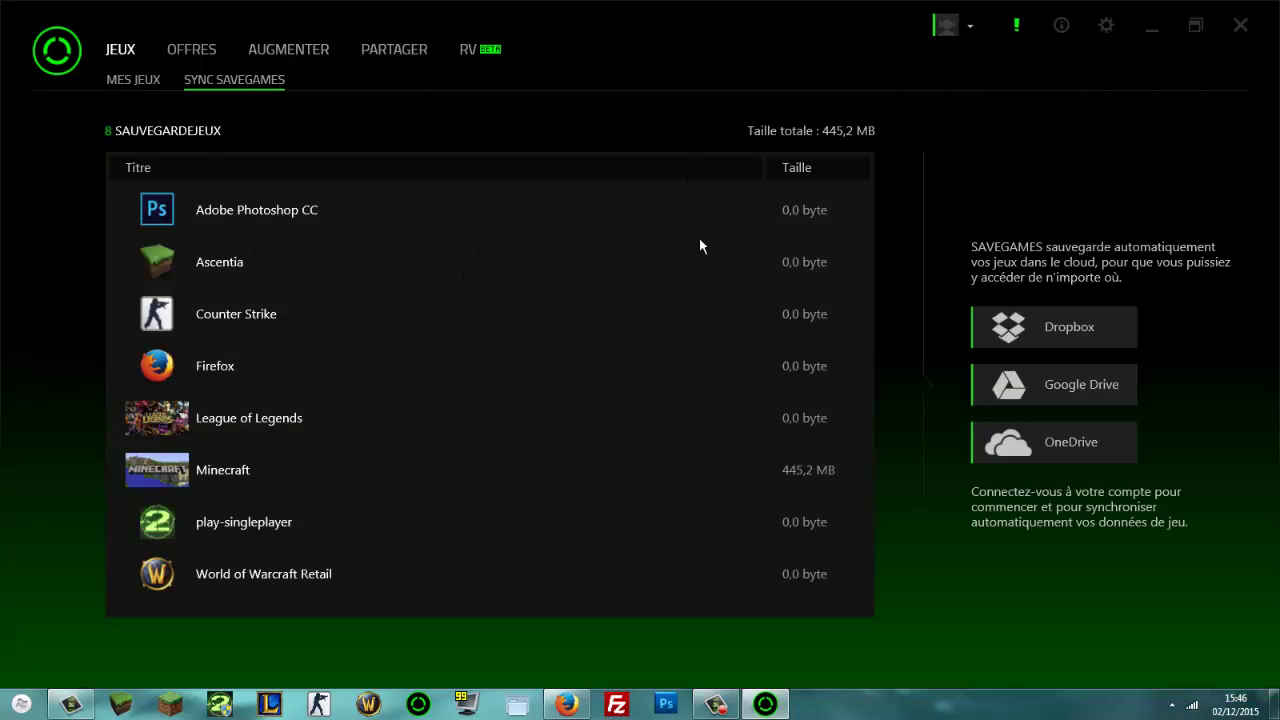
{"action": "left_click", "coordinate": [192, 55]}
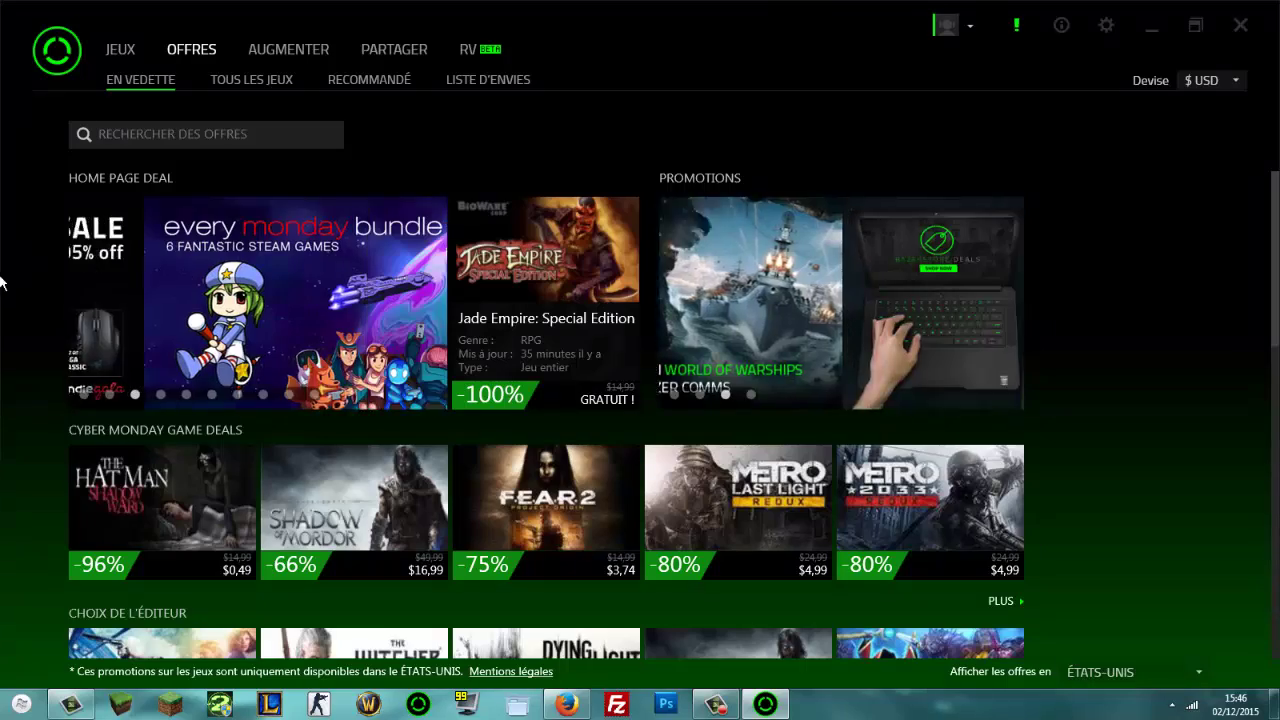
{"action": "scroll", "coordinate": [1276, 354], "scroll_direction": "down", "scroll_amount": 3}
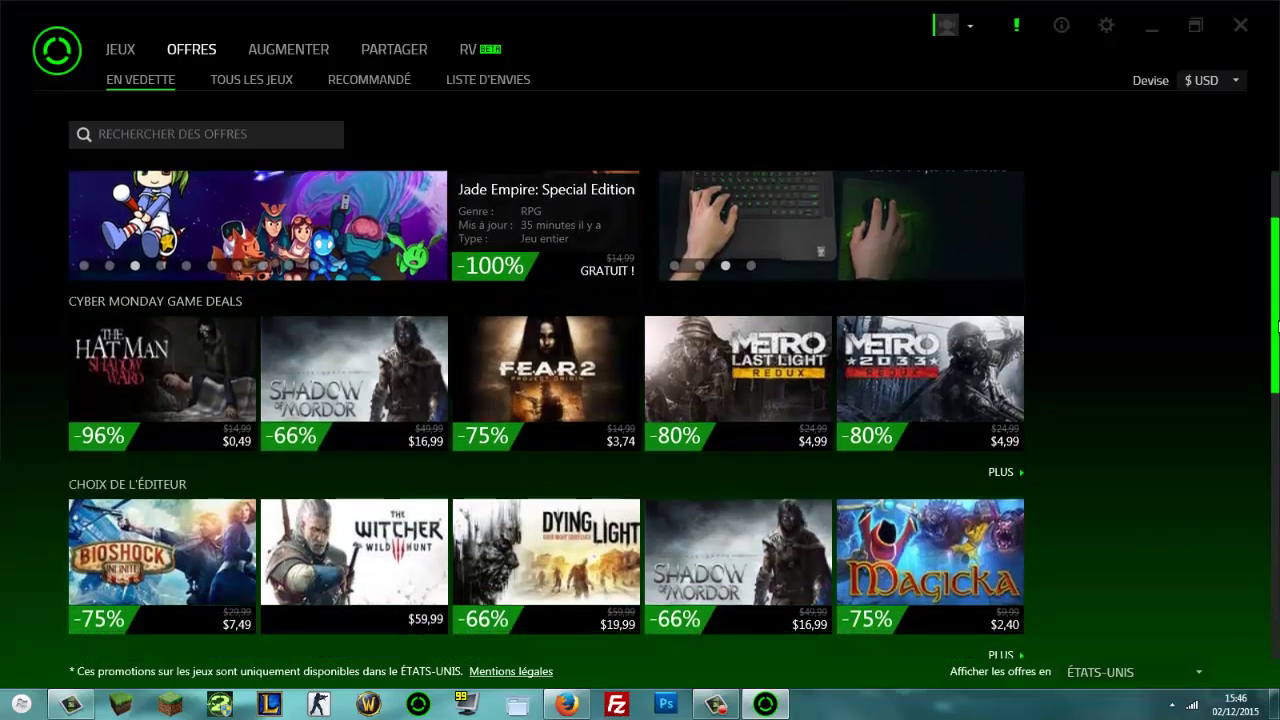
{"action": "left_click_drag", "start_coordinate": [1276, 354], "coordinate": [1258, 578]}
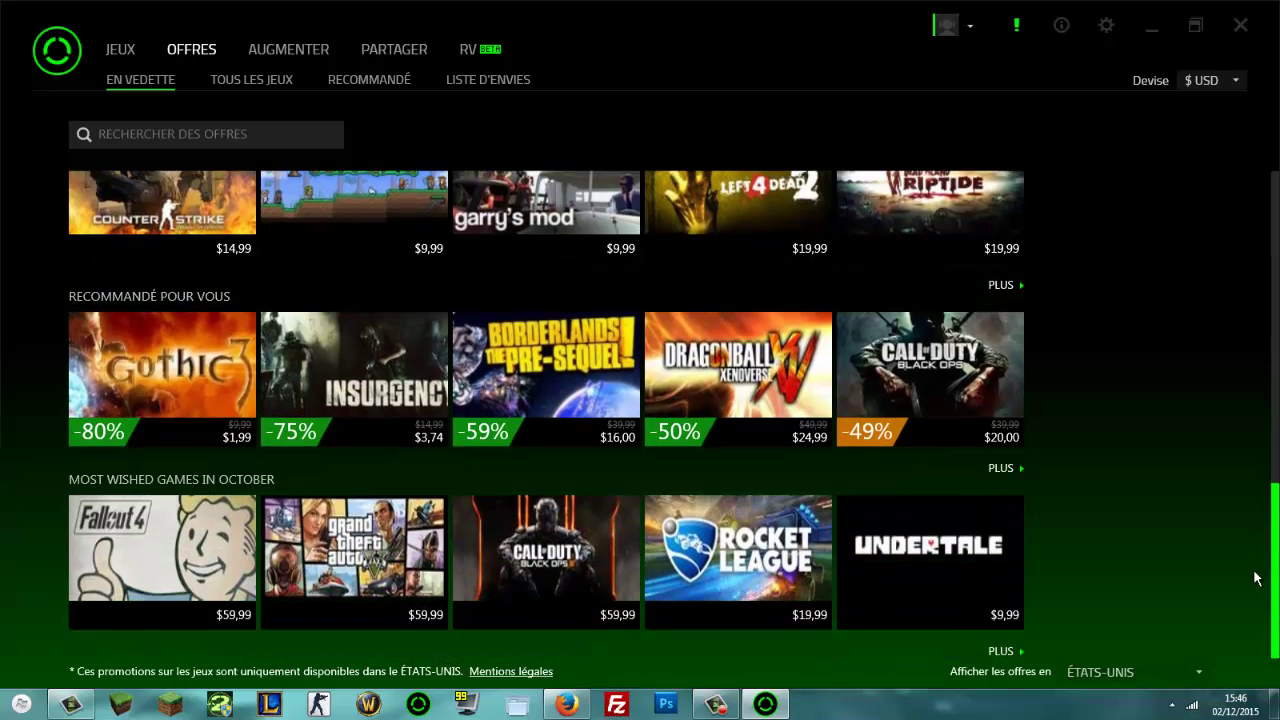
{"action": "scroll", "coordinate": [1234, 434], "scroll_direction": "up", "scroll_amount": 5}
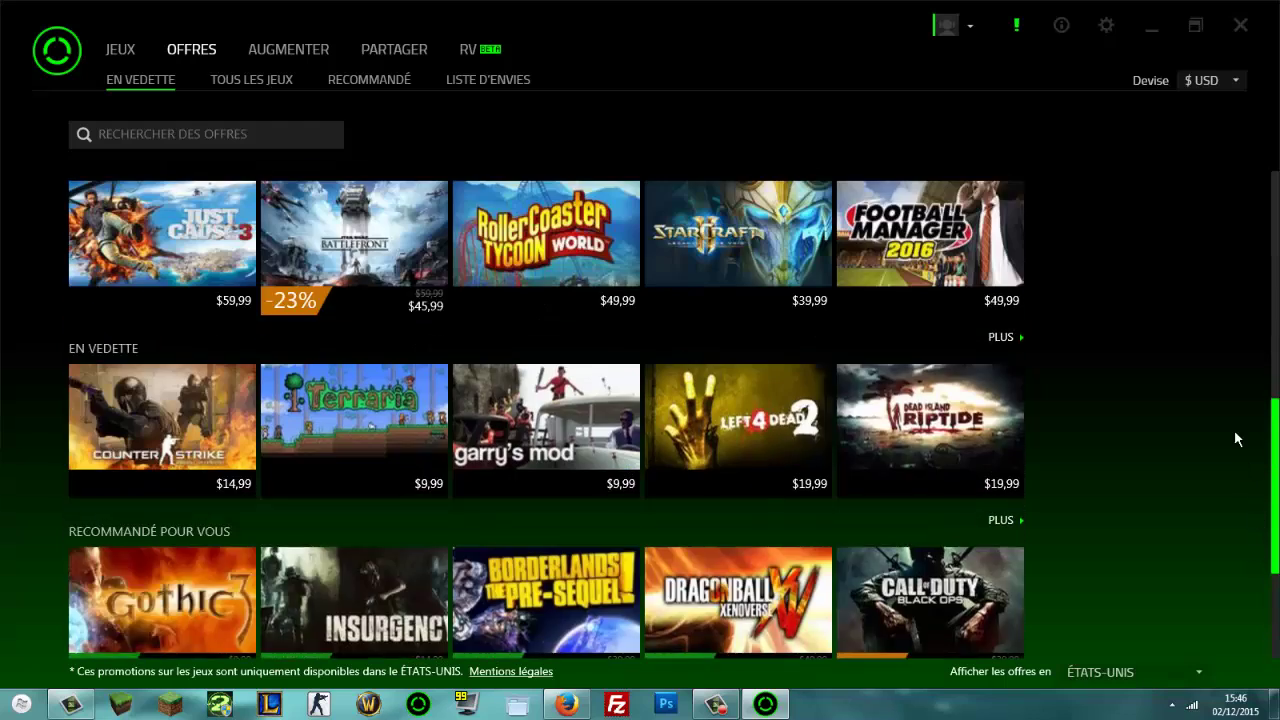
{"action": "scroll", "coordinate": [1218, 382], "scroll_direction": "up", "scroll_amount": 4}
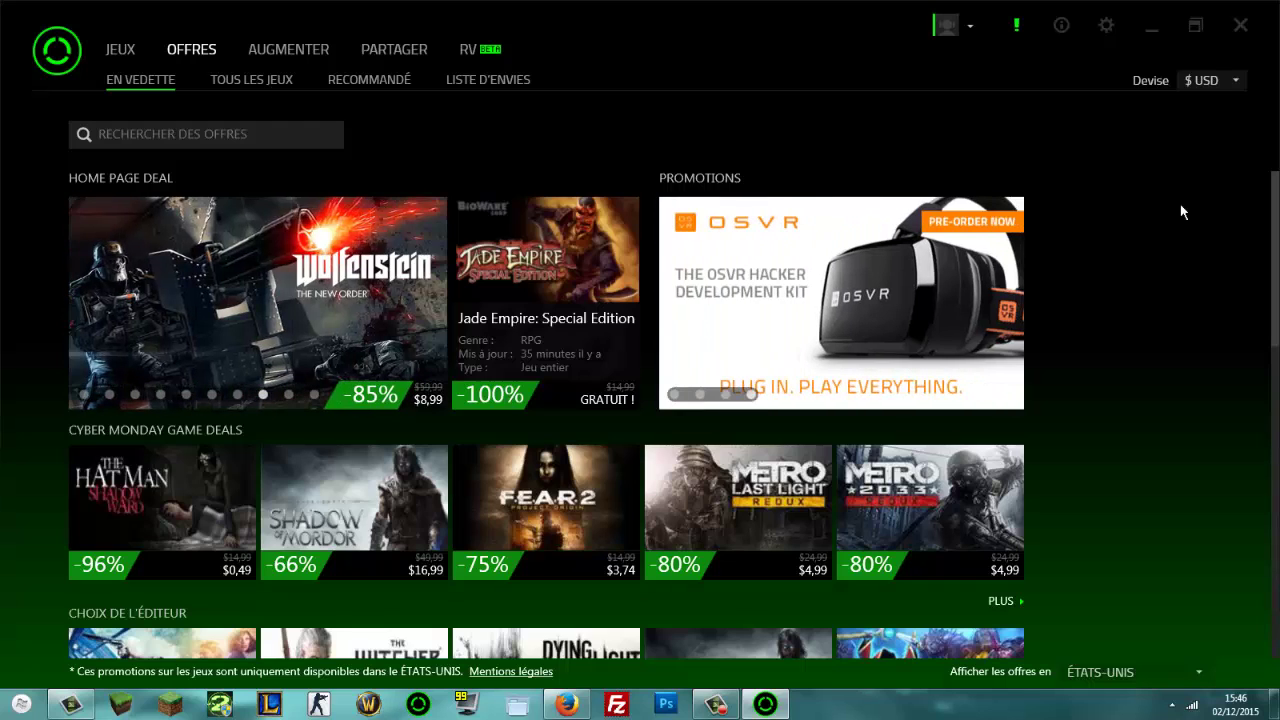
Step: Browse the complete list of discounted games in the offers section, checking their stores, discounts and prices
{"action": "left_click", "coordinate": [257, 82]}
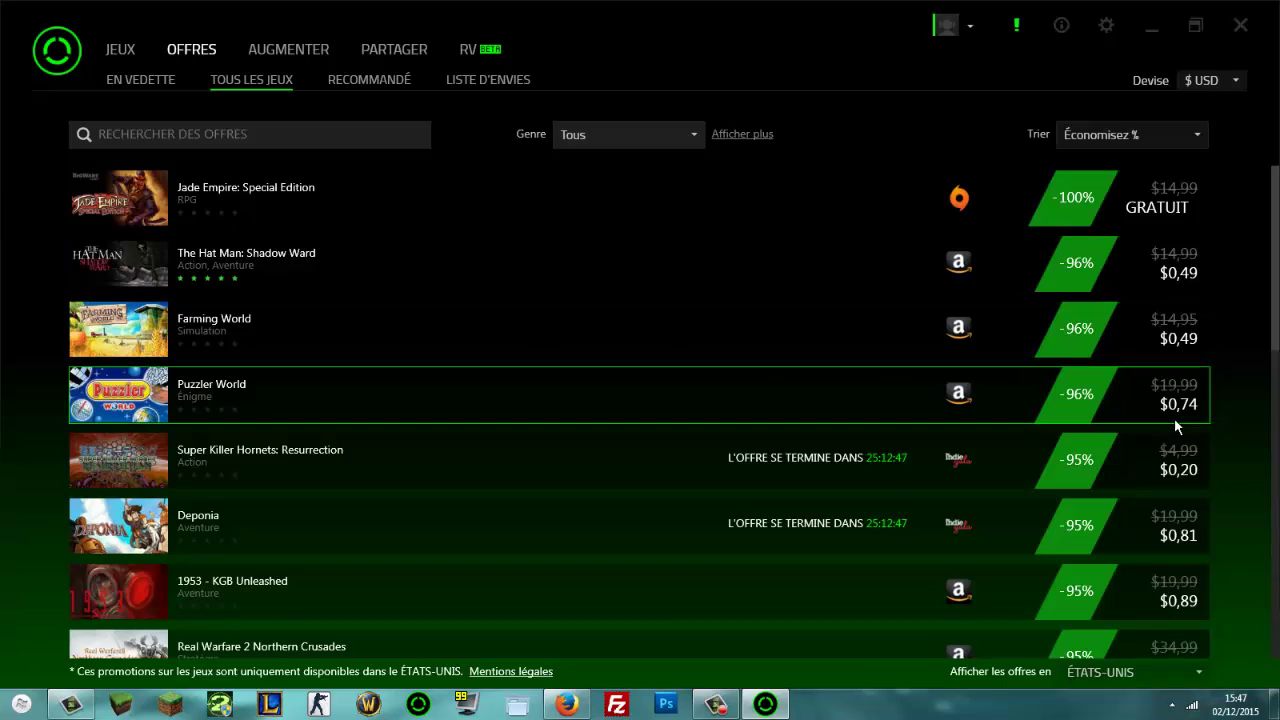
{"action": "scroll", "coordinate": [1277, 292], "scroll_direction": "down", "scroll_amount": 5}
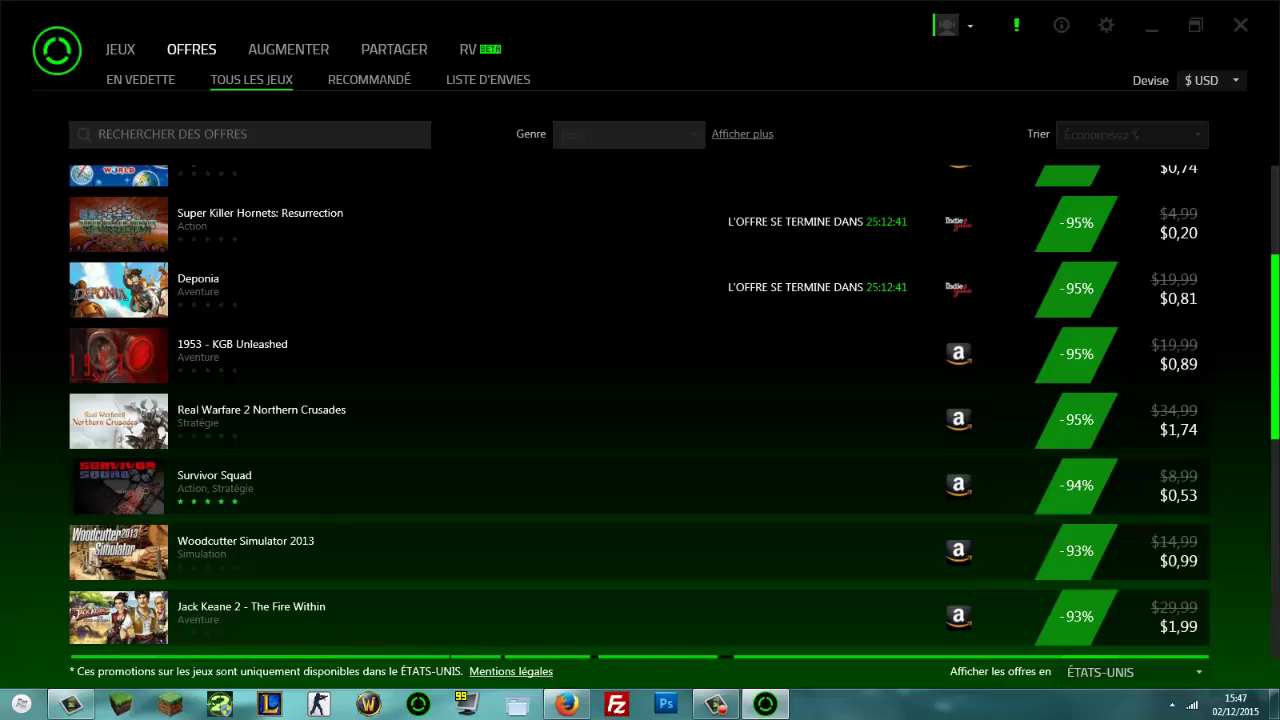
{"action": "scroll", "coordinate": [1277, 411], "scroll_direction": "down", "scroll_amount": 5}
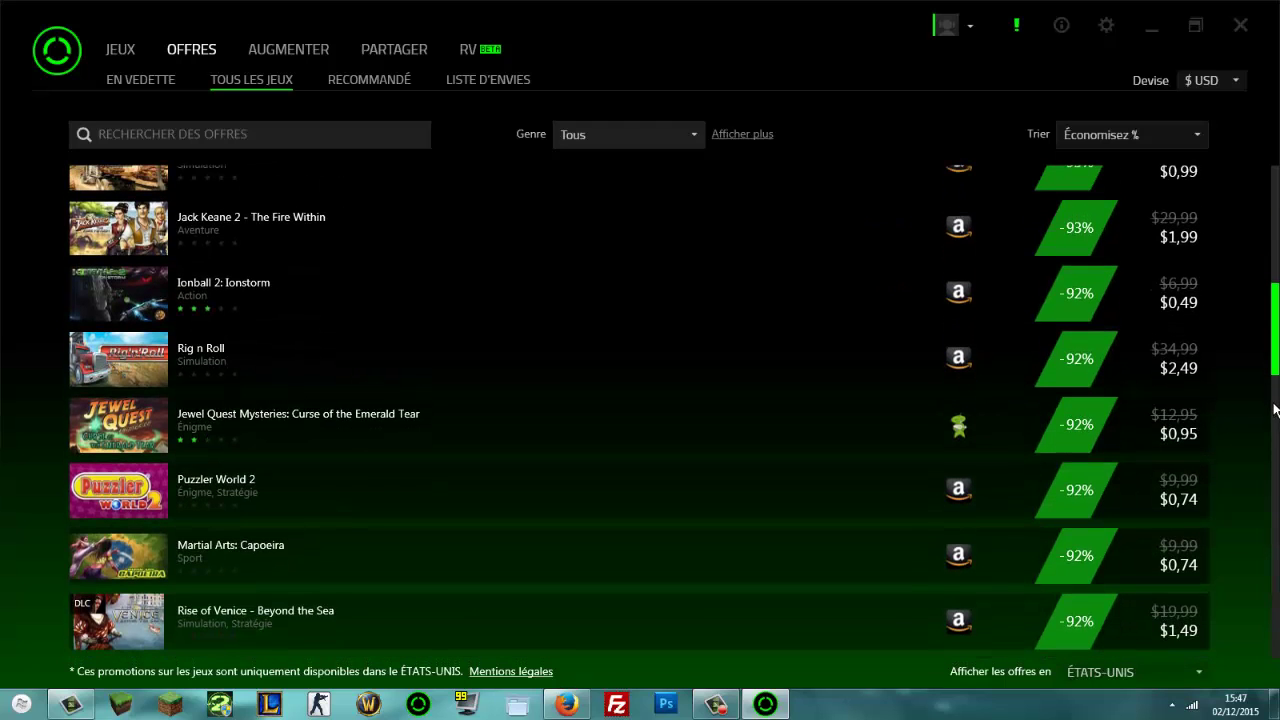
{"action": "scroll", "coordinate": [1275, 410], "scroll_direction": "down", "scroll_amount": 4}
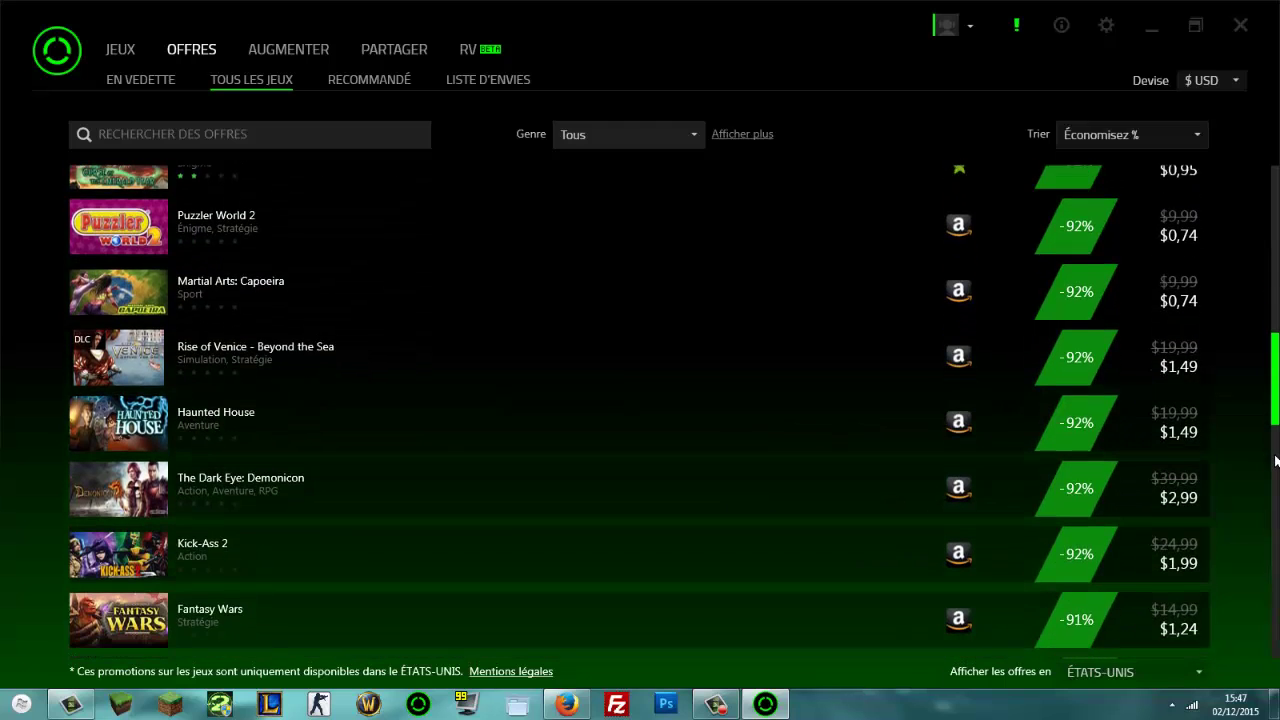
{"action": "scroll", "coordinate": [1276, 515], "scroll_direction": "down", "scroll_amount": 10}
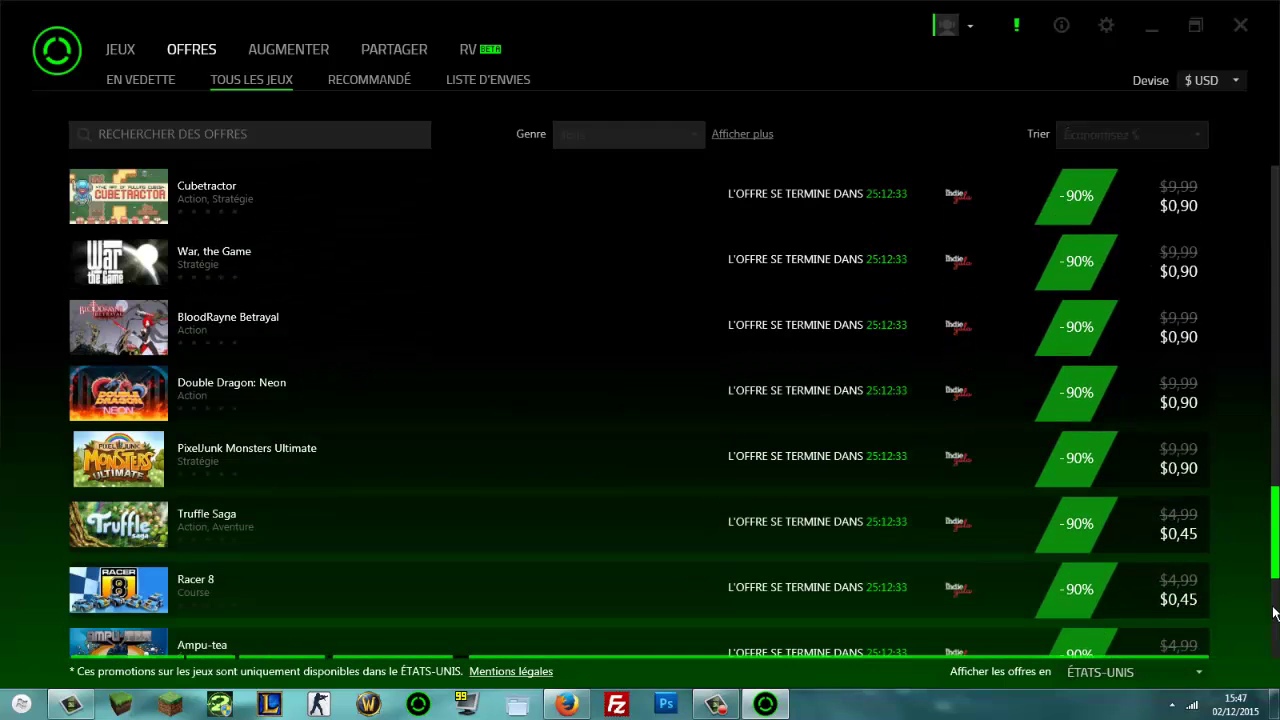
{"action": "scroll", "coordinate": [1276, 612], "scroll_direction": "down", "scroll_amount": 8}
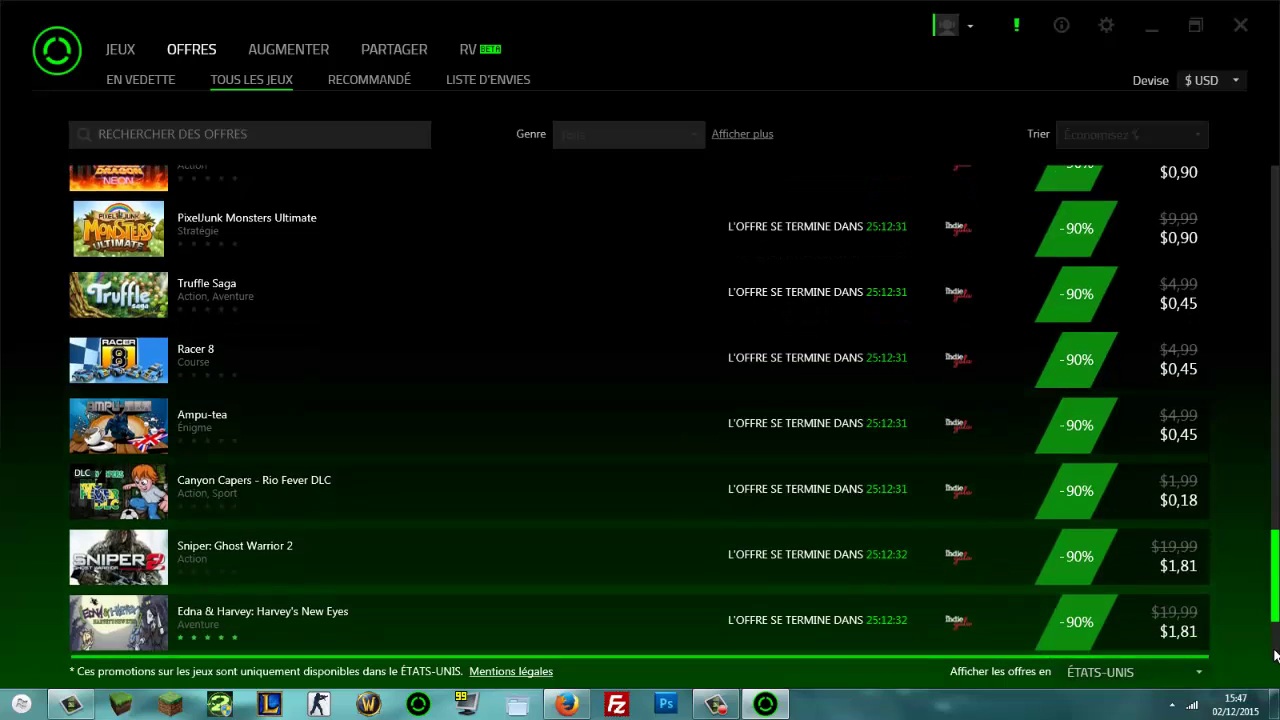
{"action": "scroll", "coordinate": [1276, 679], "scroll_direction": "down", "scroll_amount": 3}
{"action": "scroll", "coordinate": [1276, 679], "scroll_direction": "up", "scroll_amount": 7}
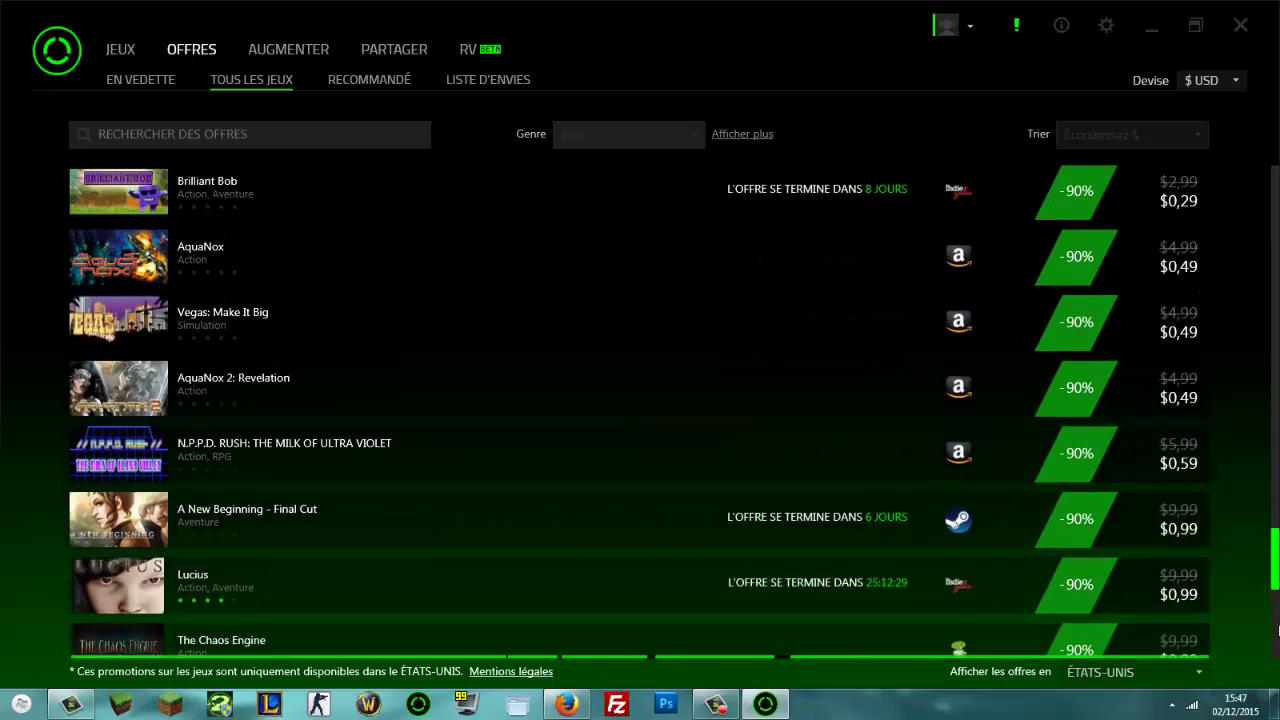
{"action": "scroll", "coordinate": [640, 410], "scroll_direction": "up", "scroll_amount": 5}
{"action": "scroll", "coordinate": [640, 410], "scroll_direction": "down", "scroll_amount": 10}
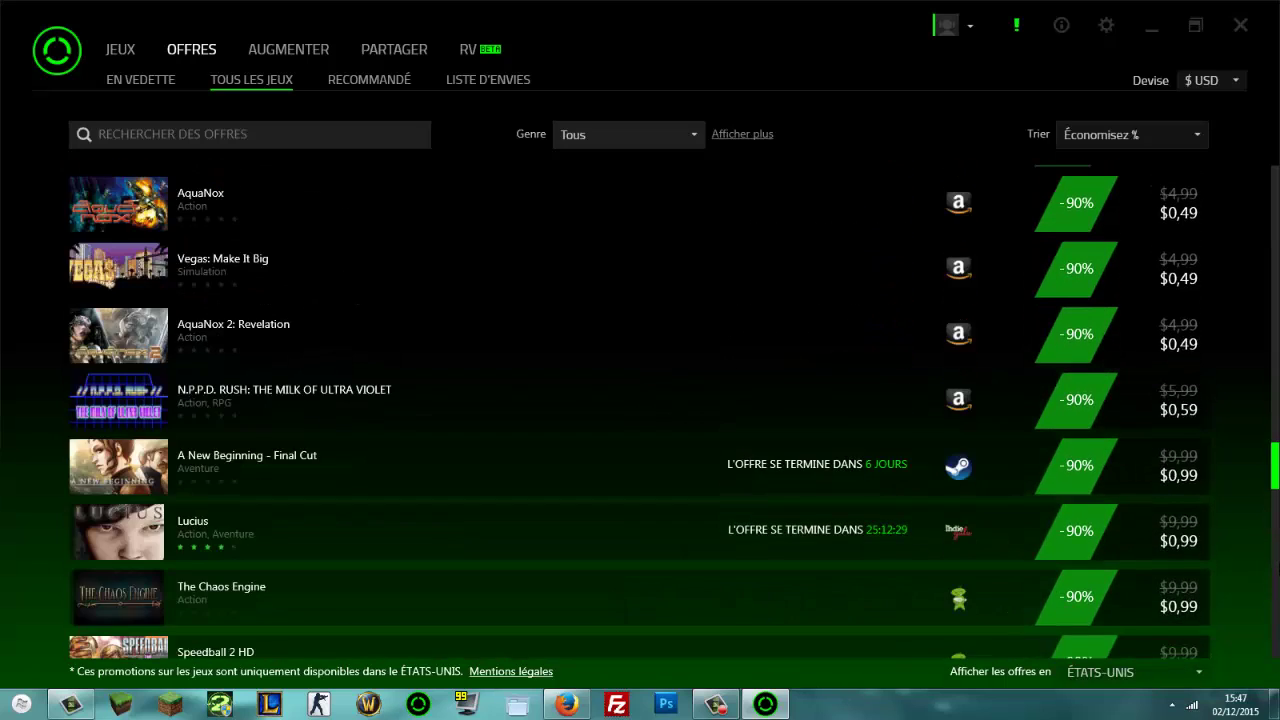
{"action": "scroll", "coordinate": [1178, 628], "scroll_direction": "down", "scroll_amount": 8}
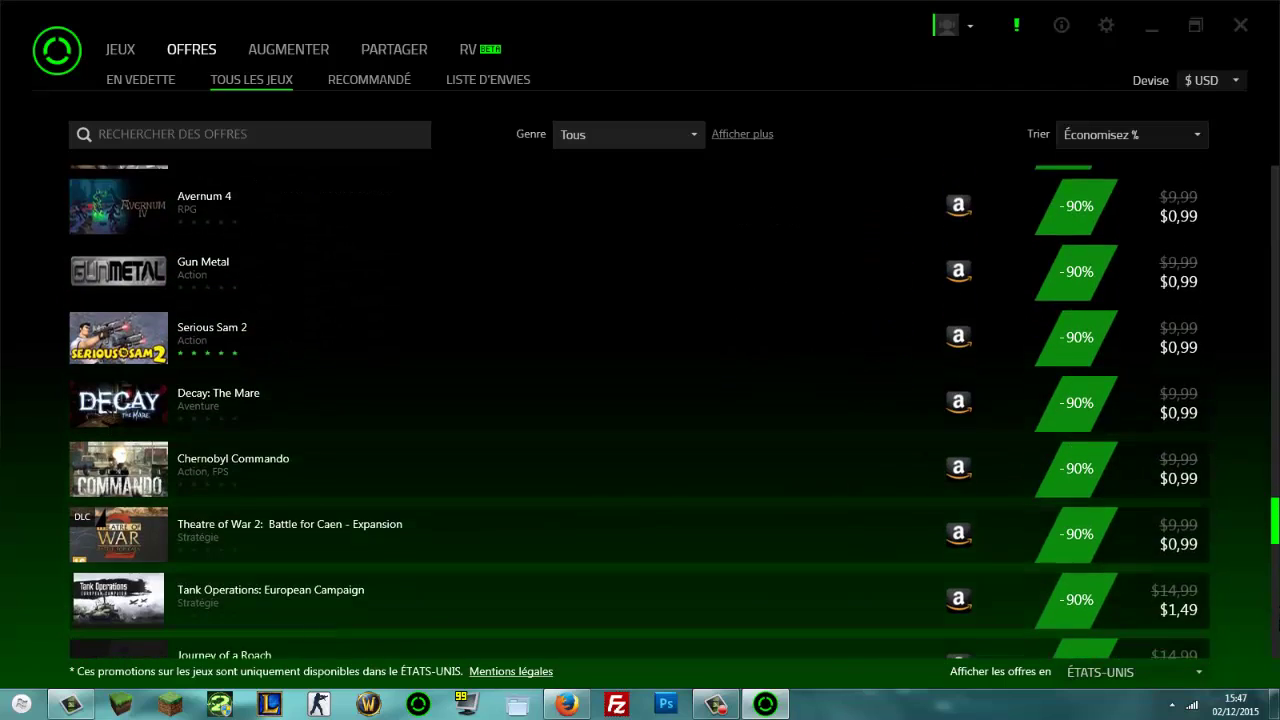
{"action": "scroll", "coordinate": [234, 423], "scroll_direction": "down", "scroll_amount": 4}
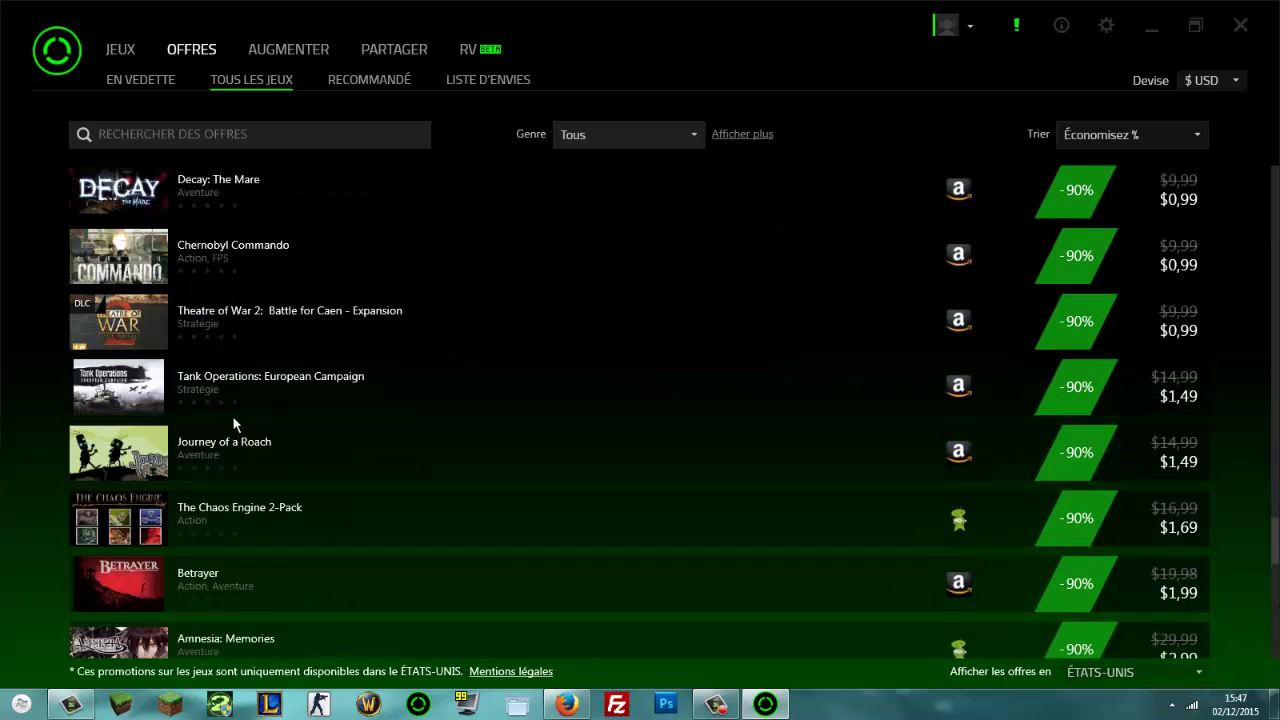
{"action": "scroll", "coordinate": [234, 414], "scroll_direction": "up", "scroll_amount": 12}
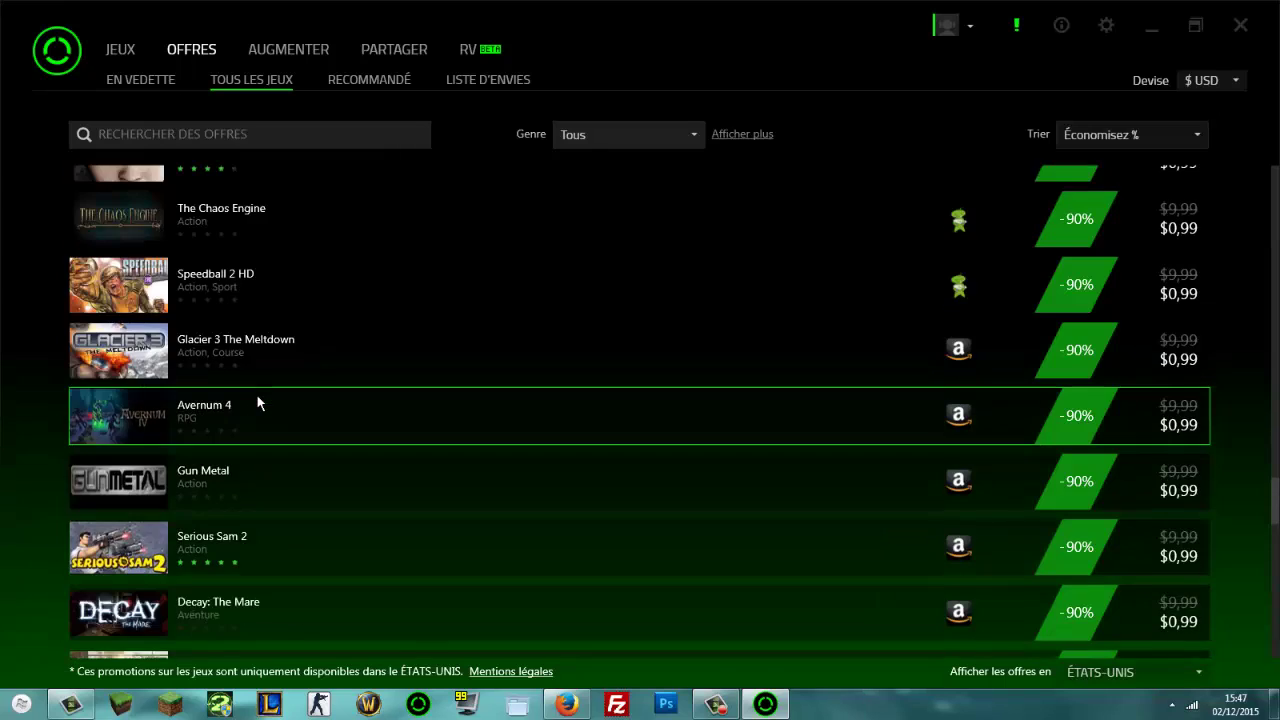
{"action": "scroll", "coordinate": [256, 398], "scroll_direction": "up", "scroll_amount": 10}
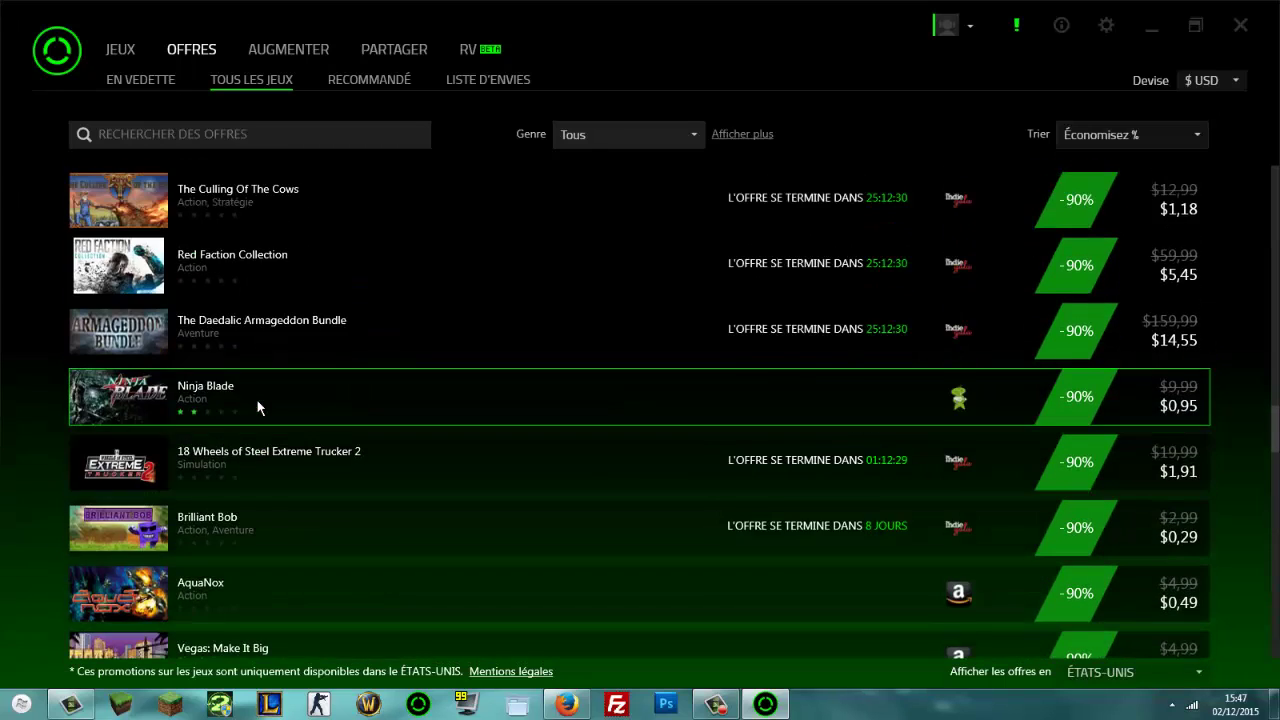
{"action": "scroll", "coordinate": [258, 407], "scroll_direction": "up", "scroll_amount": 3}
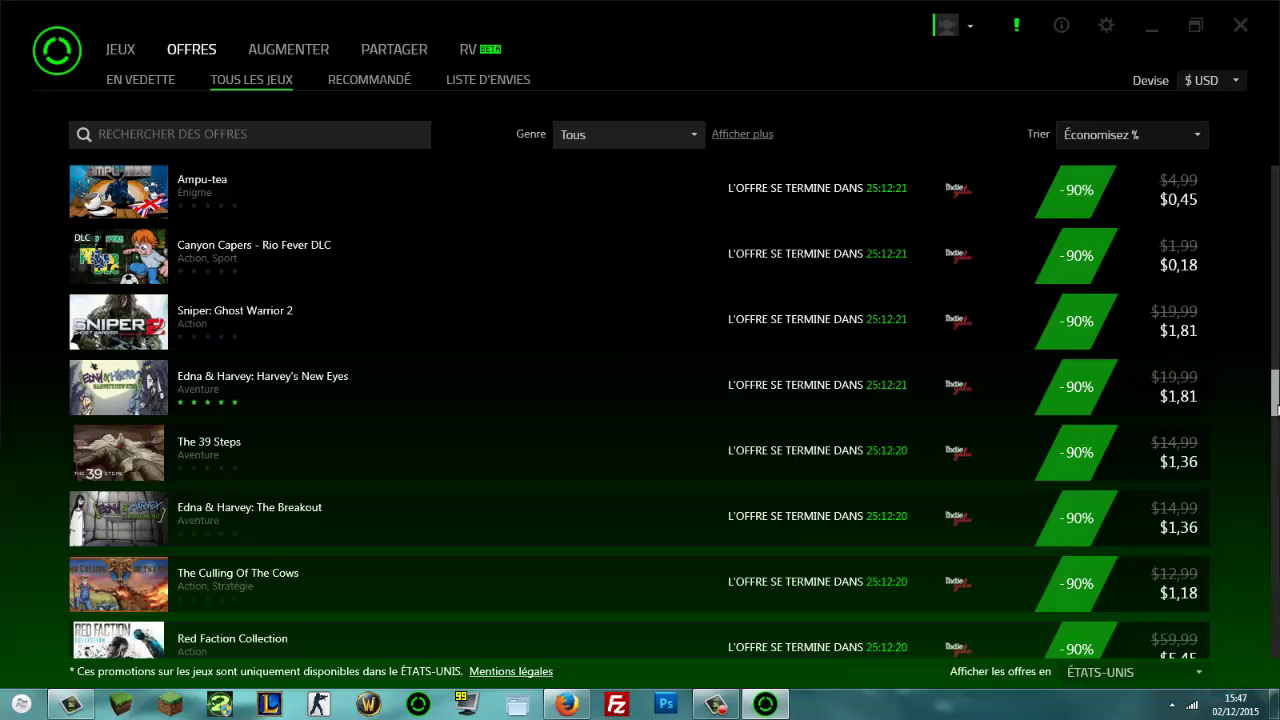
{"action": "scroll", "coordinate": [1274, 405], "scroll_direction": "down", "scroll_amount": 3}
{"action": "left_click_drag", "start_coordinate": [1274, 405], "coordinate": [1273, 677]}
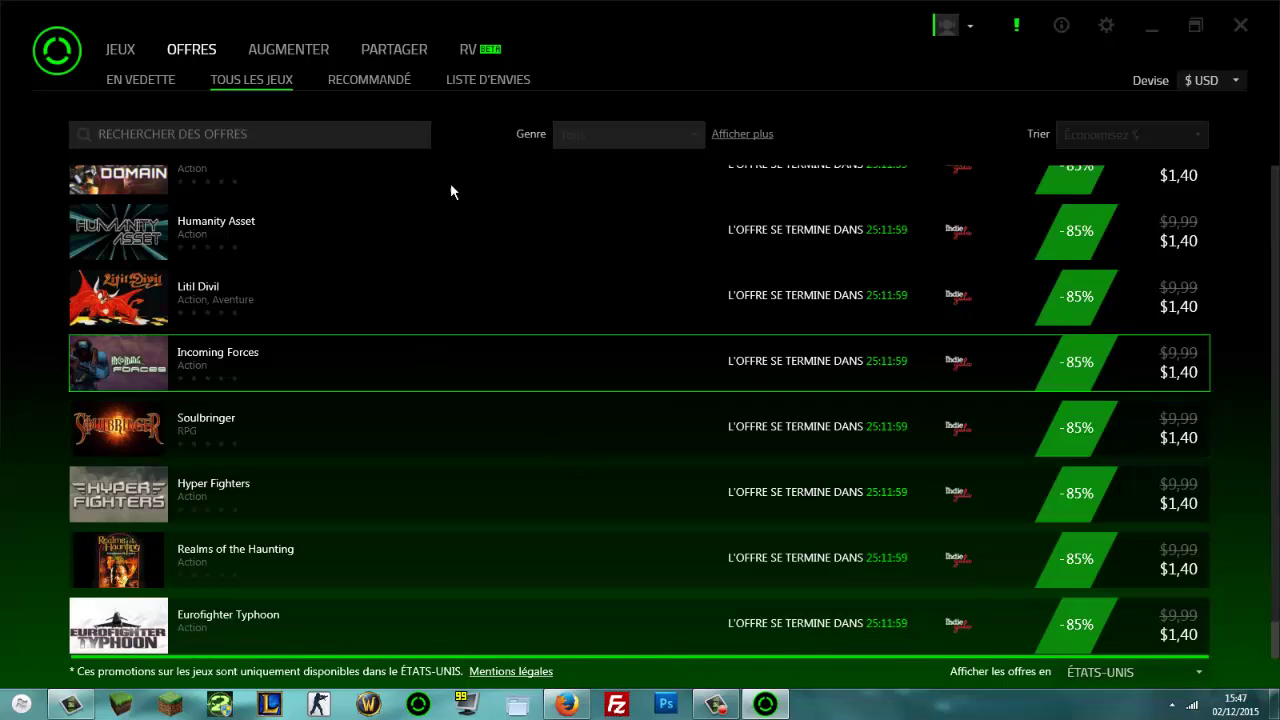
Step: View the recommended game offers and the wishlist page with its platform synchronization options
{"action": "left_click", "coordinate": [363, 86]}
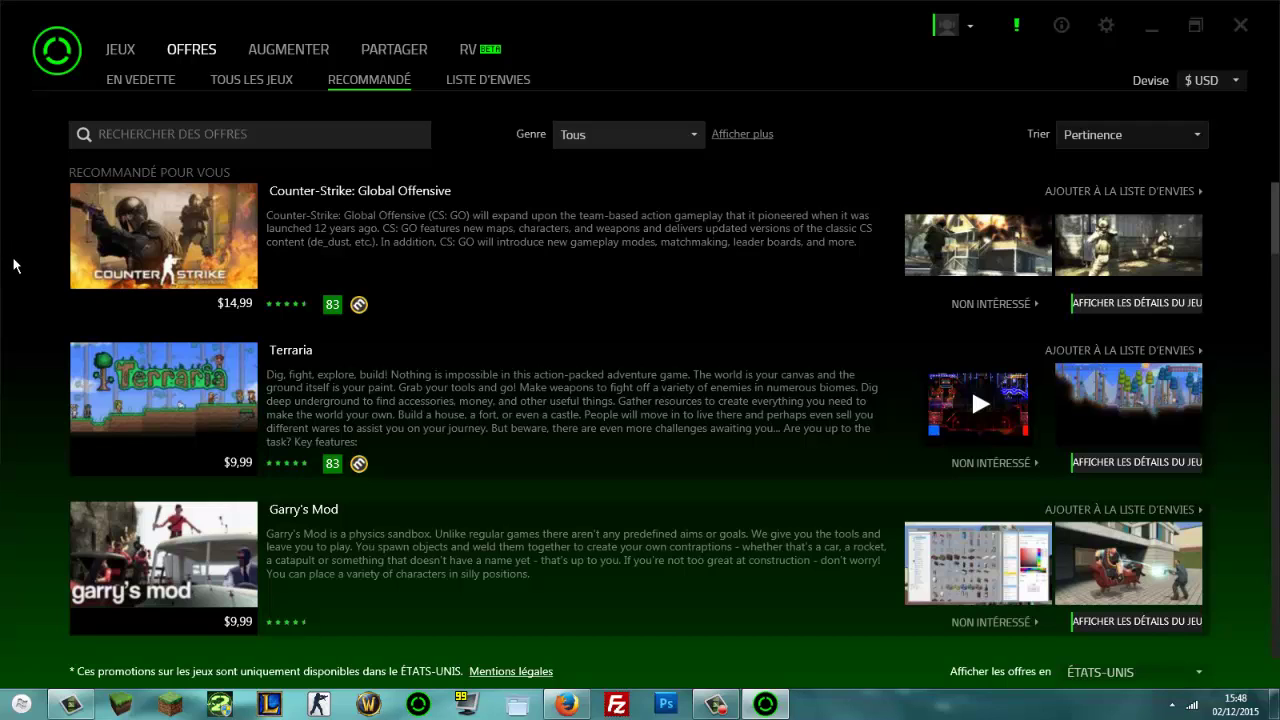
{"action": "left_click", "coordinate": [477, 82]}
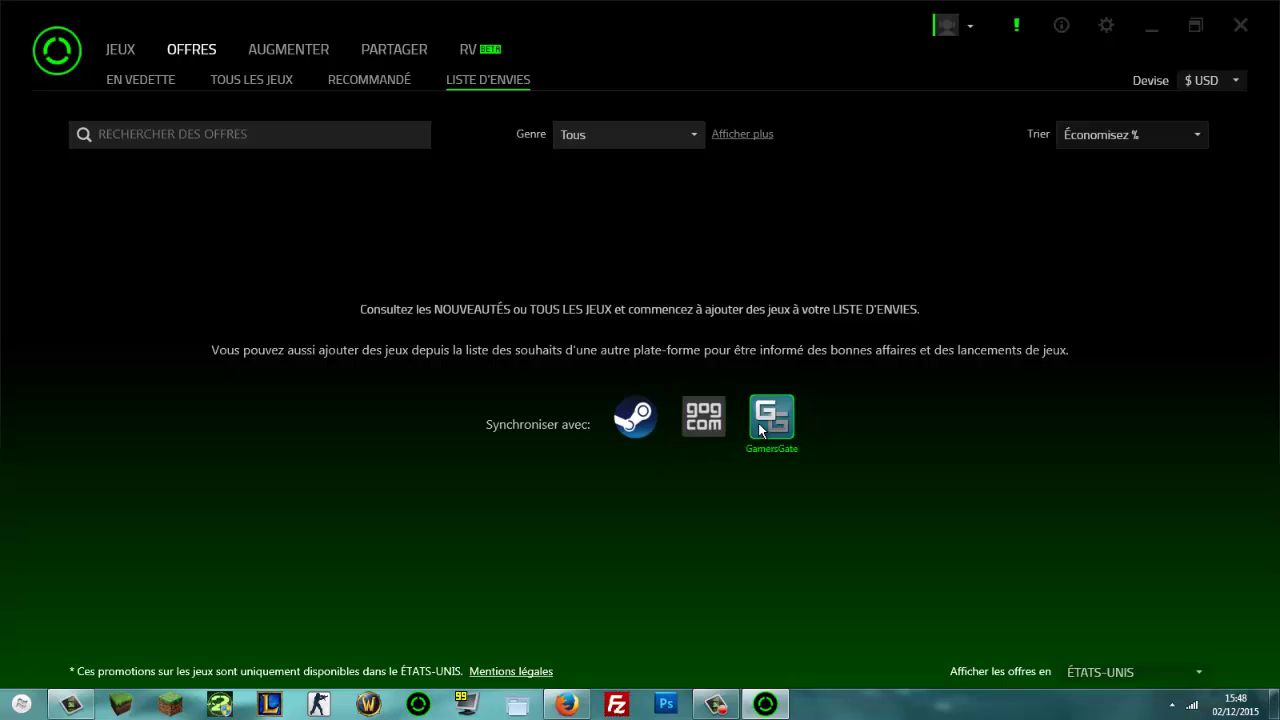
Step: Examine the boost page's process list and the available game boost configuration categories, keeping Processus selected
{"action": "left_click", "coordinate": [291, 51]}
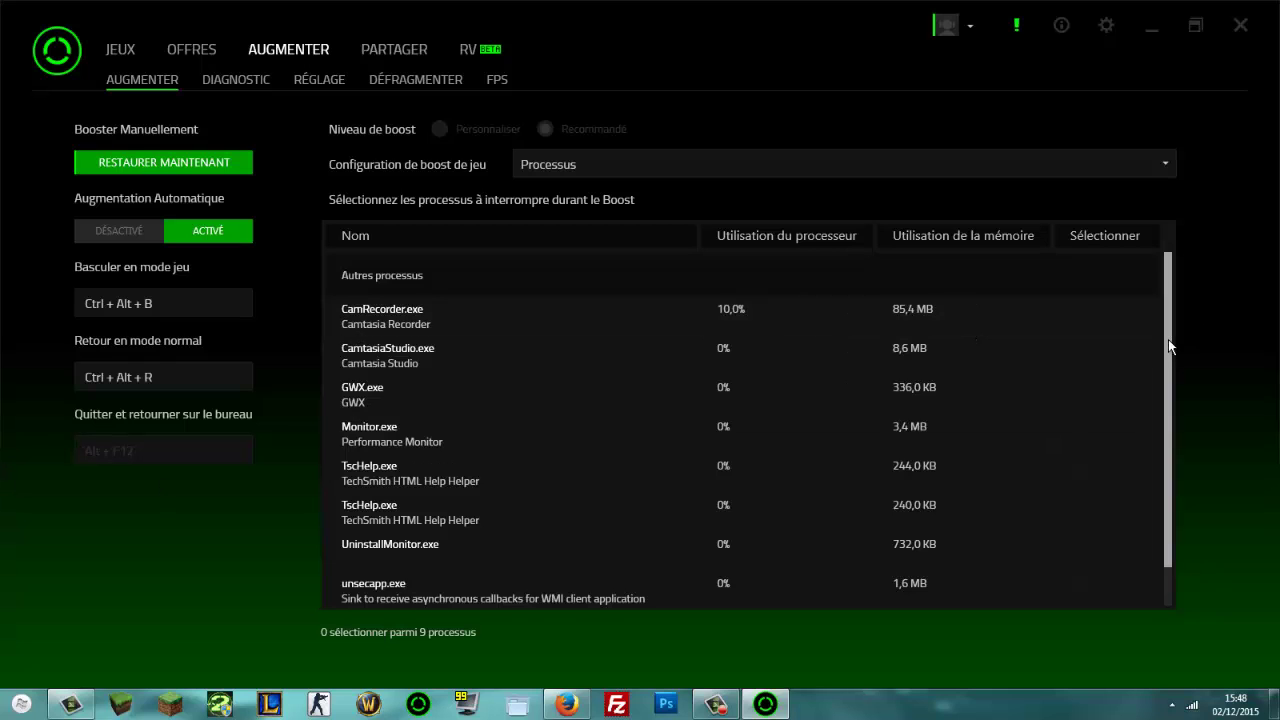
{"action": "scroll", "coordinate": [1168, 341], "scroll_direction": "down", "scroll_amount": 1}
{"action": "scroll", "coordinate": [1168, 347], "scroll_direction": "up", "scroll_amount": 1}
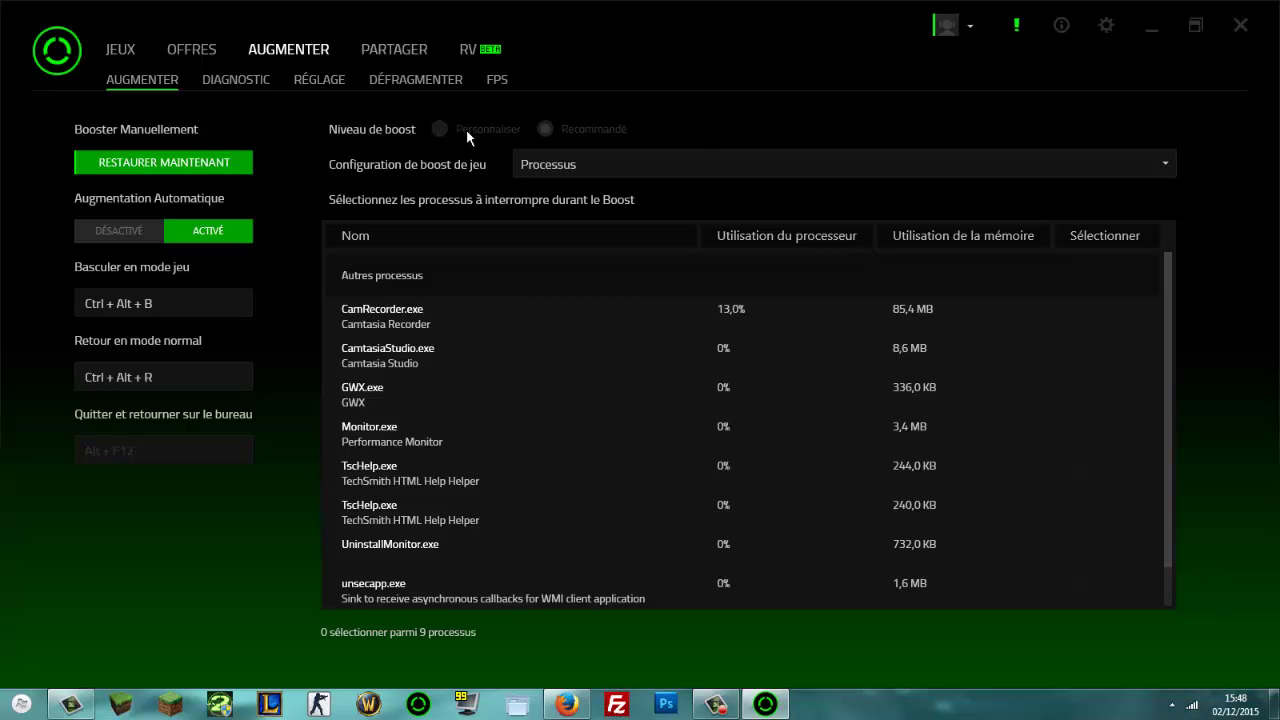
{"action": "left_click", "coordinate": [687, 167]}
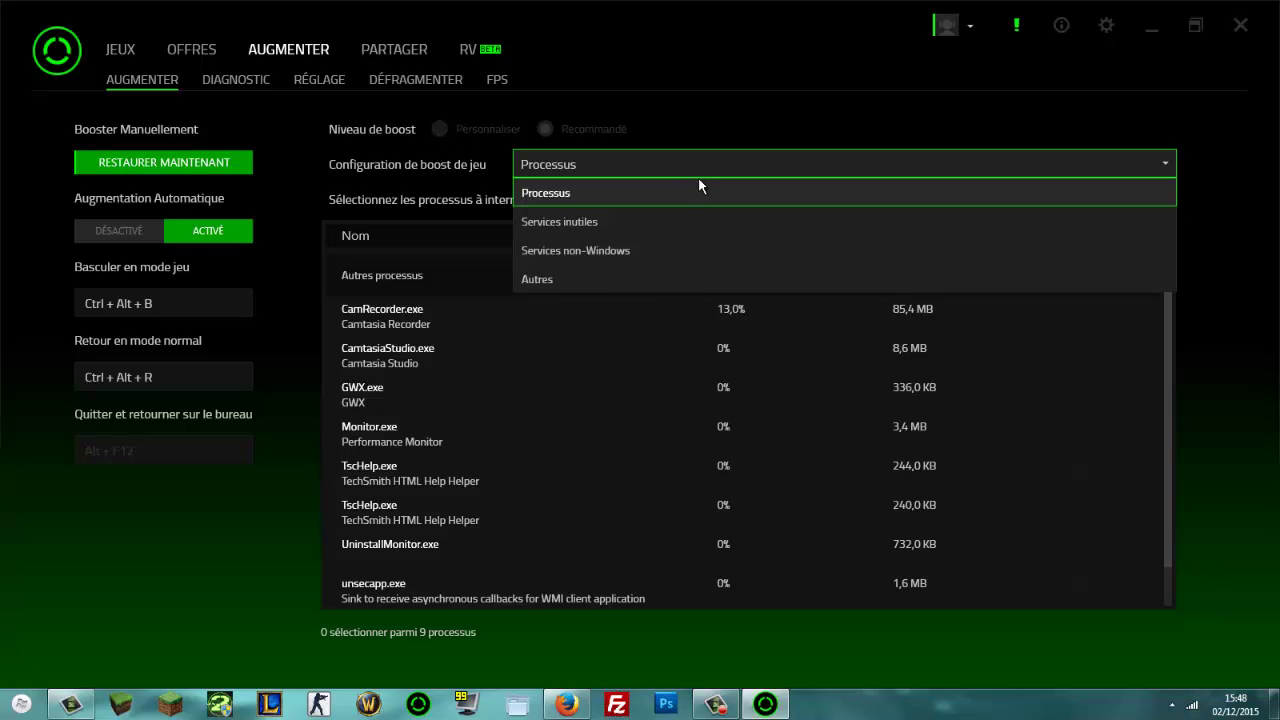
{"action": "left_click", "coordinate": [2, 192]}
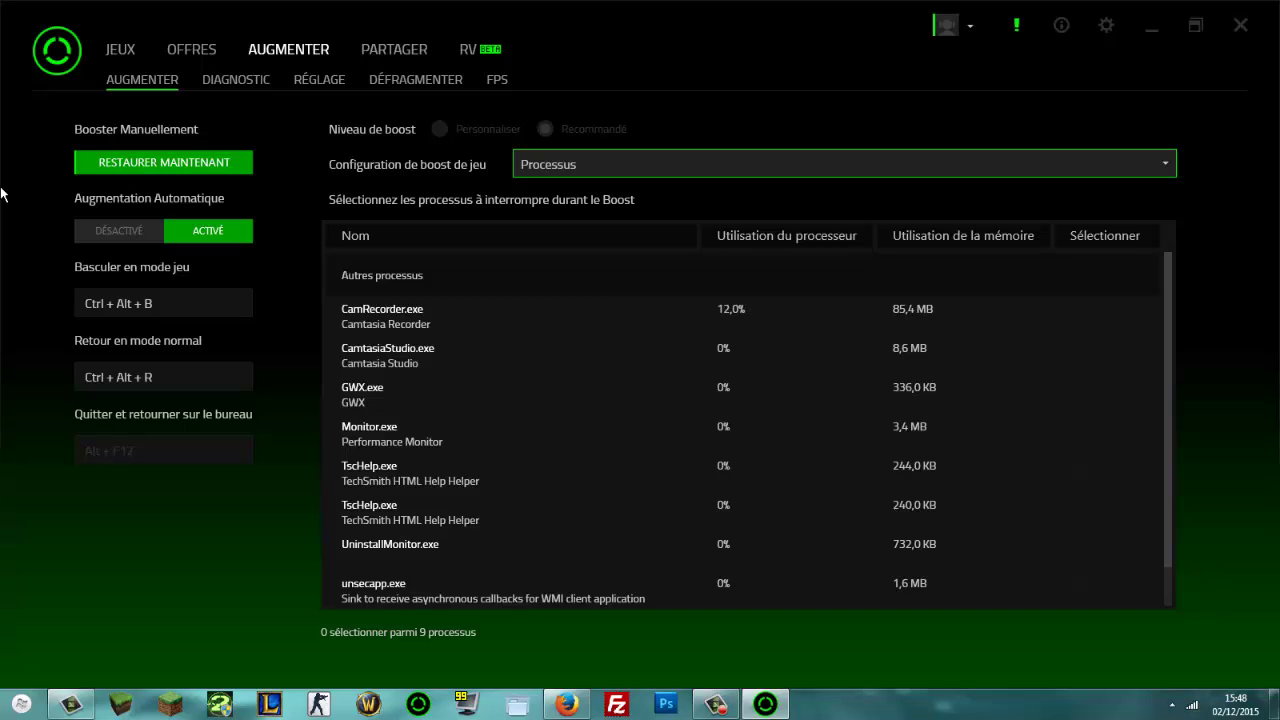
Step: View the boost section's diagnostic, tuning, defragmentation and FPS display pages
{"action": "left_click", "coordinate": [235, 88]}
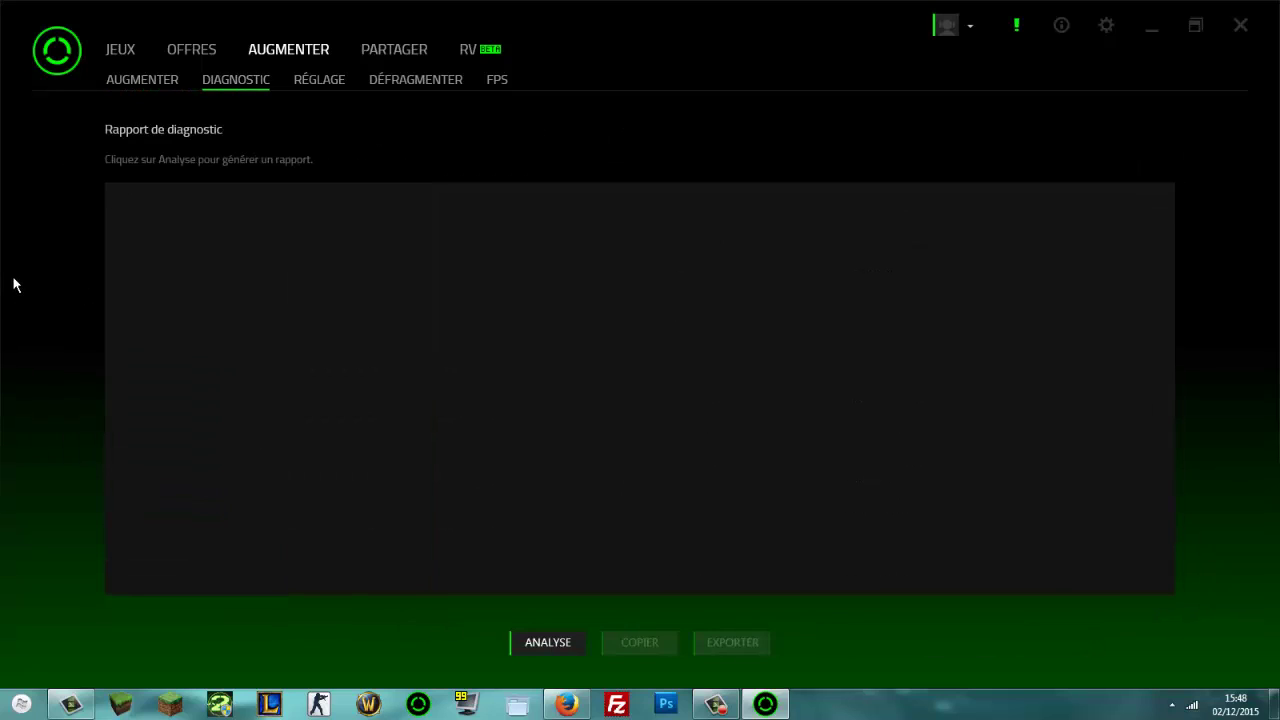
{"action": "left_click", "coordinate": [338, 87]}
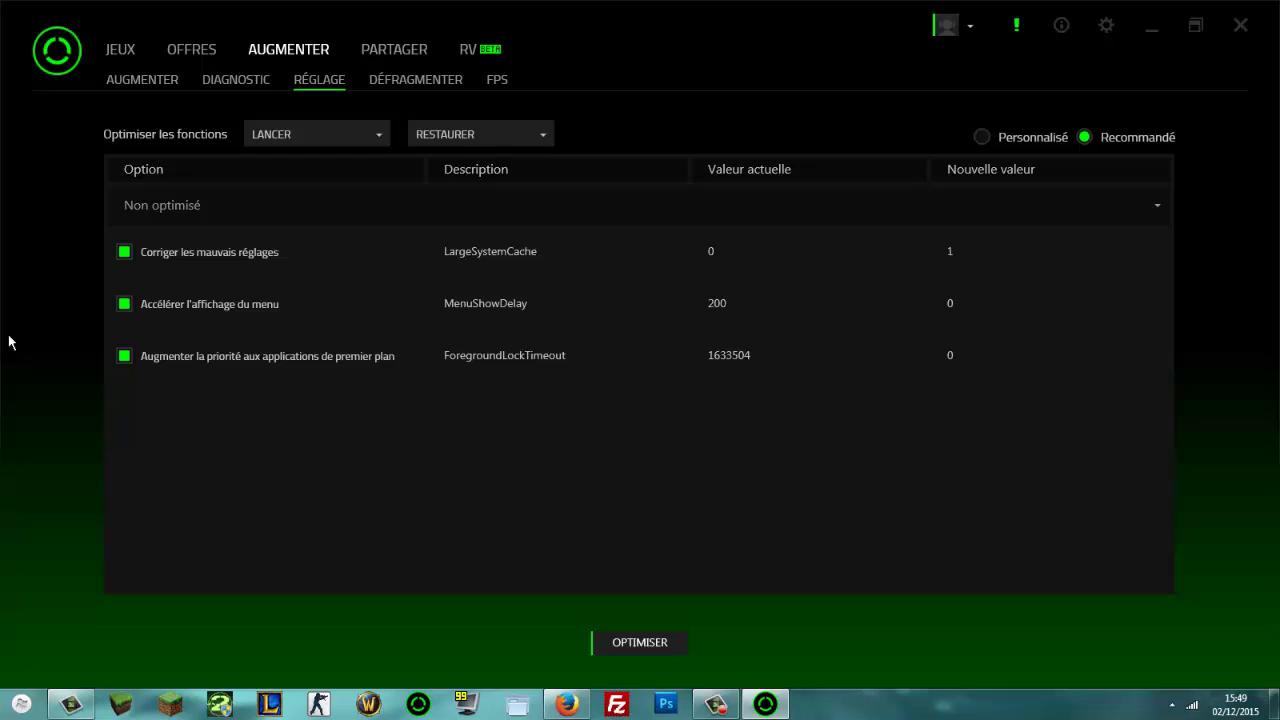
{"action": "left_click", "coordinate": [393, 82]}
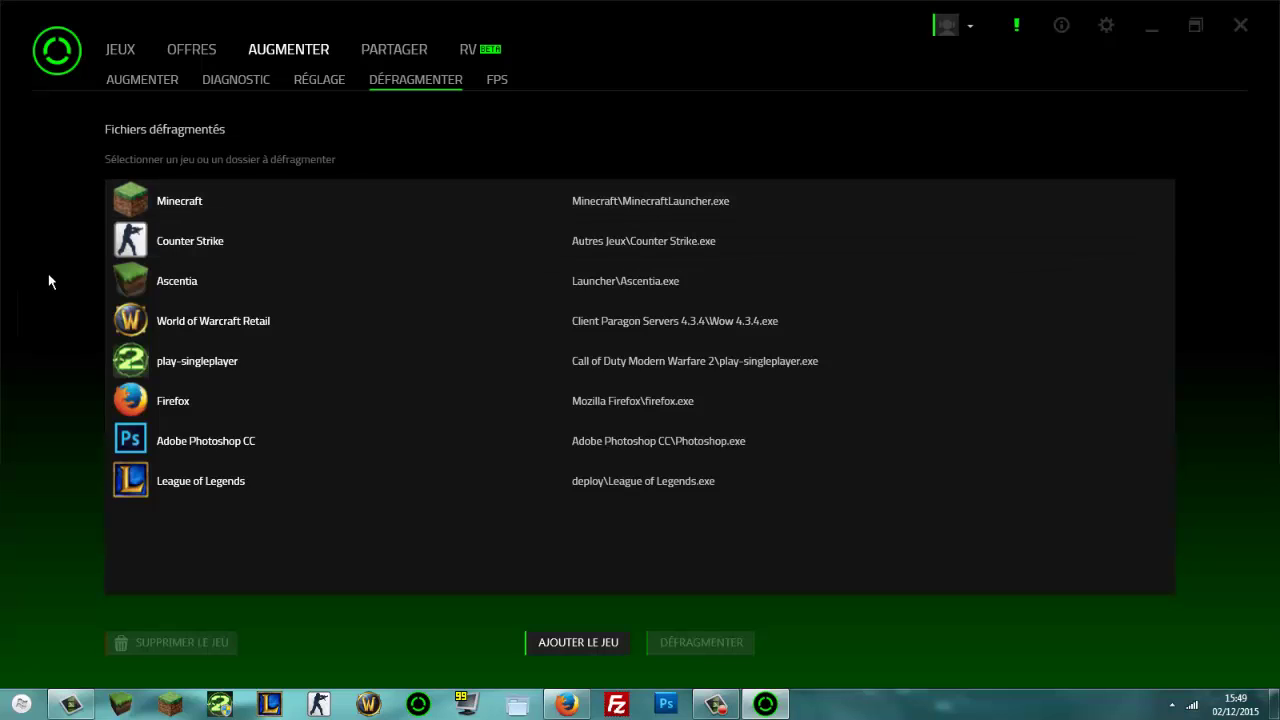
{"action": "left_click", "coordinate": [495, 80]}
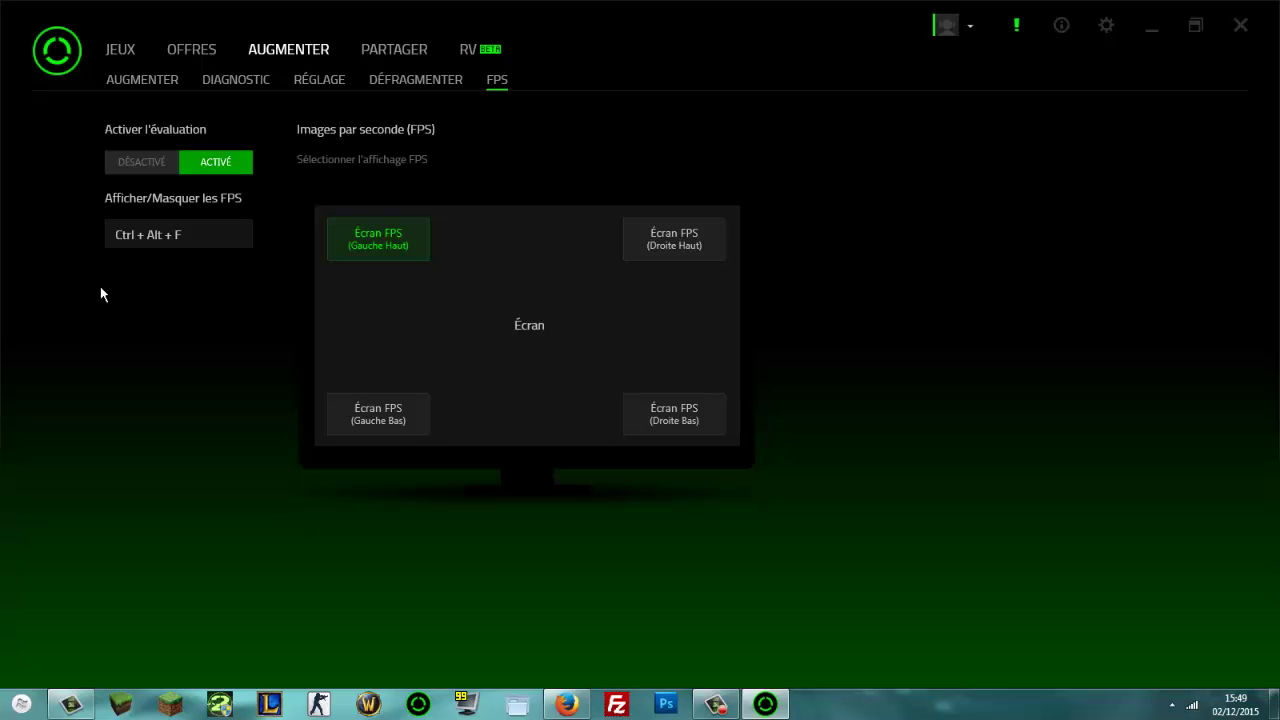
Step: View the screenshot and video capture settings in the sharing section, dismissing the Windows color scheme dialog
{"action": "left_click", "coordinate": [388, 52]}
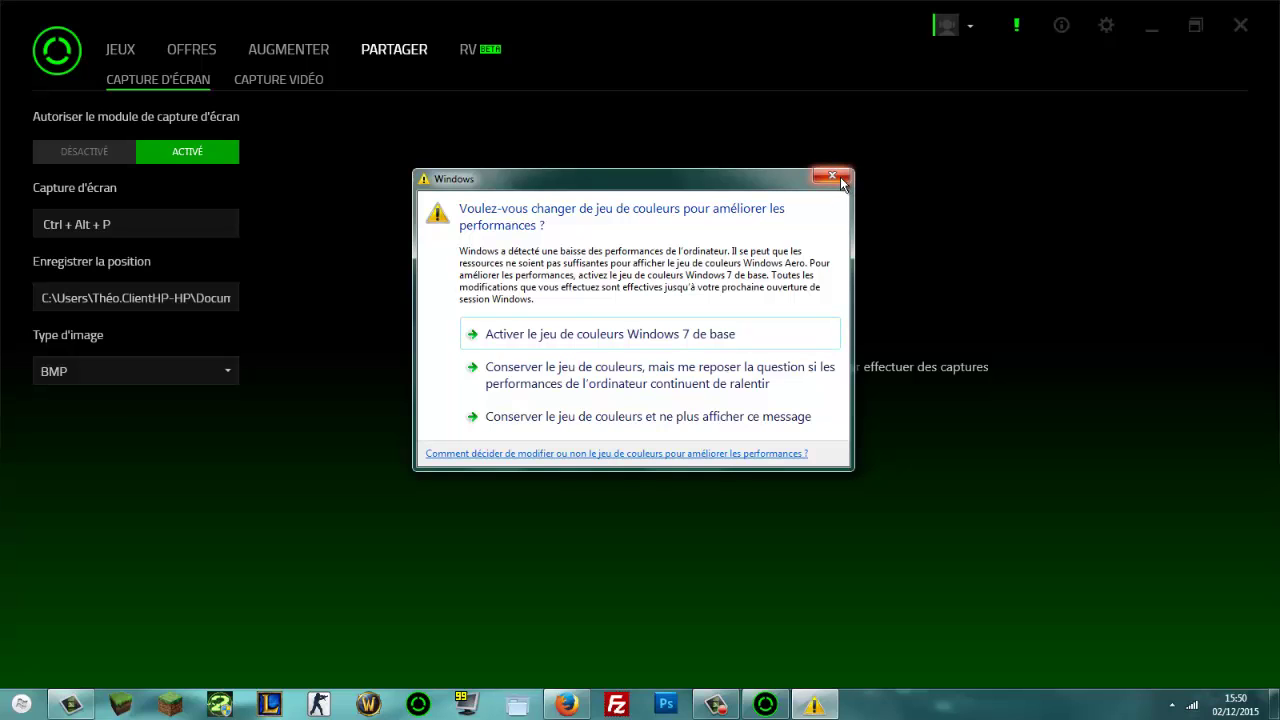
{"action": "left_click", "coordinate": [838, 177]}
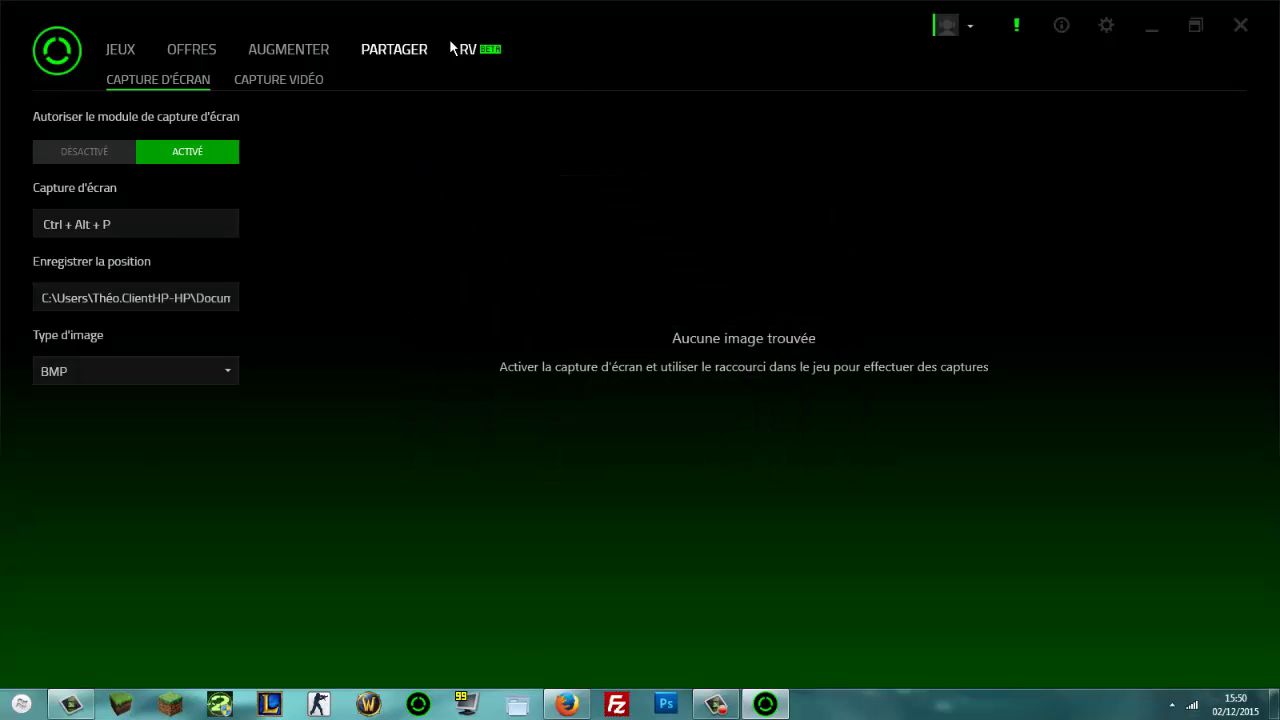
{"action": "left_click", "coordinate": [283, 82]}
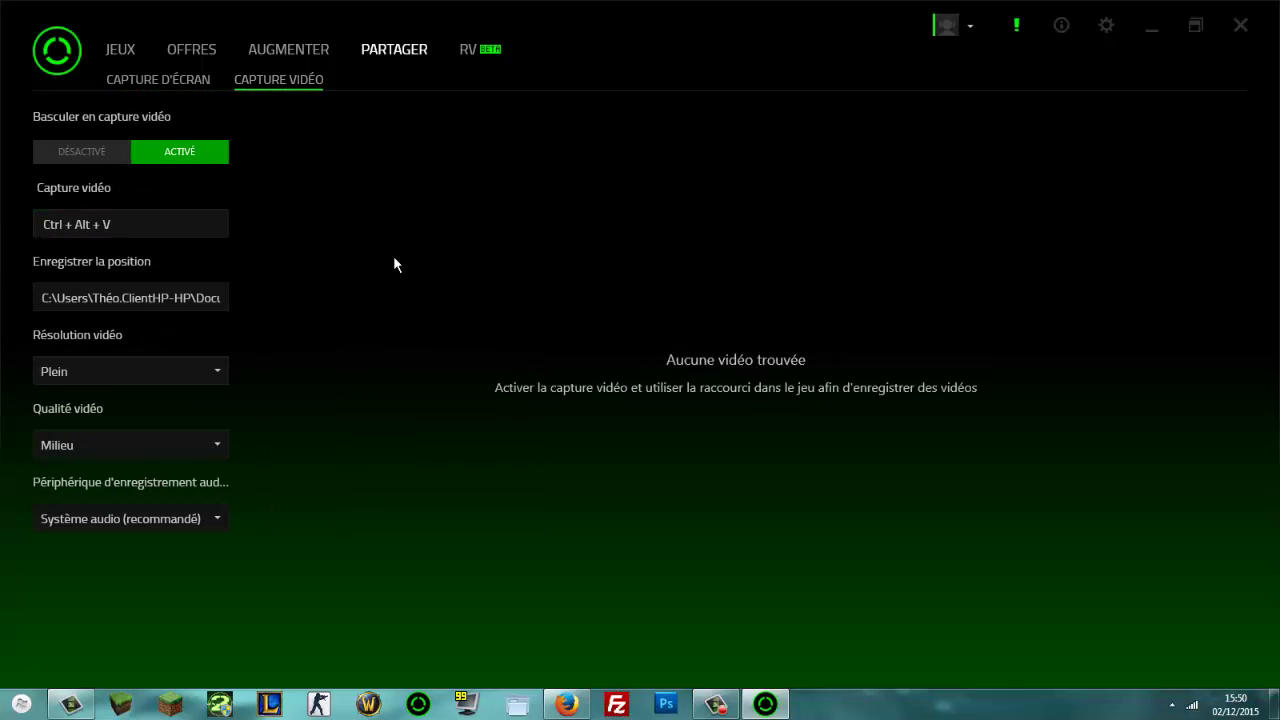
Step: Look through the featured virtual reality content, including the editor's choice and popular titles
{"action": "left_click", "coordinate": [466, 50]}
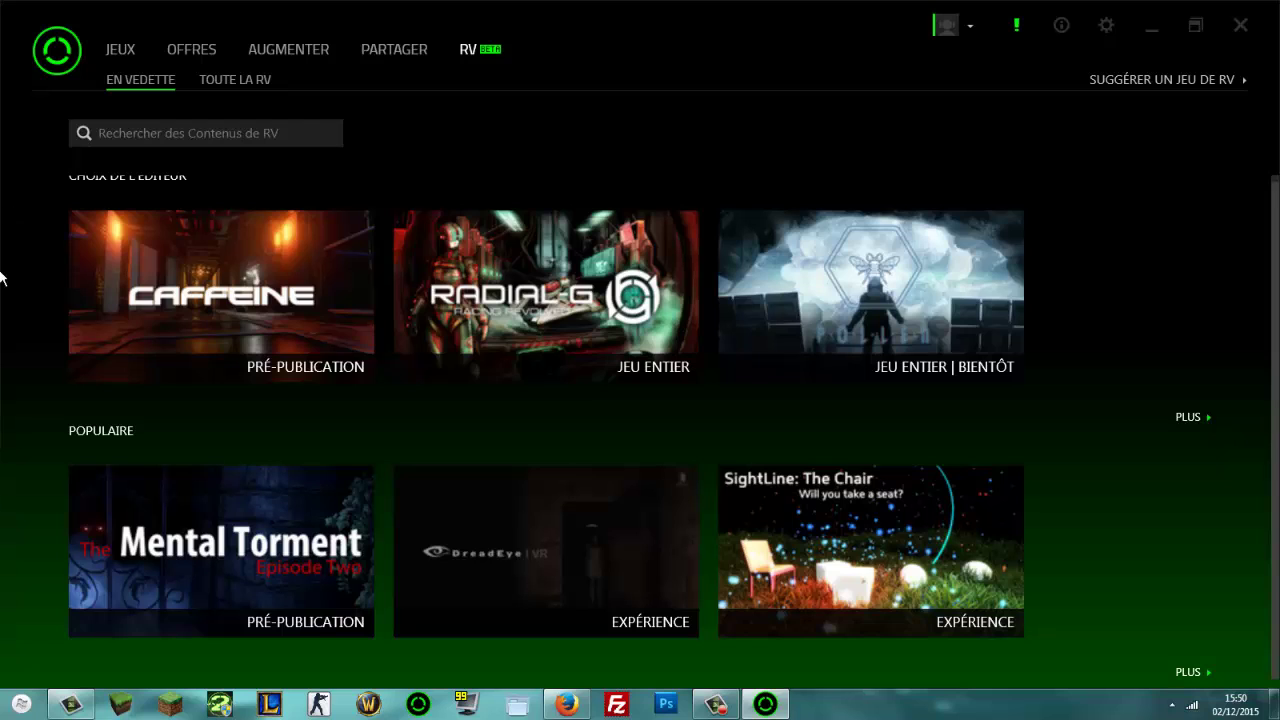
{"action": "scroll", "coordinate": [74, 223], "scroll_direction": "up", "scroll_amount": 1}
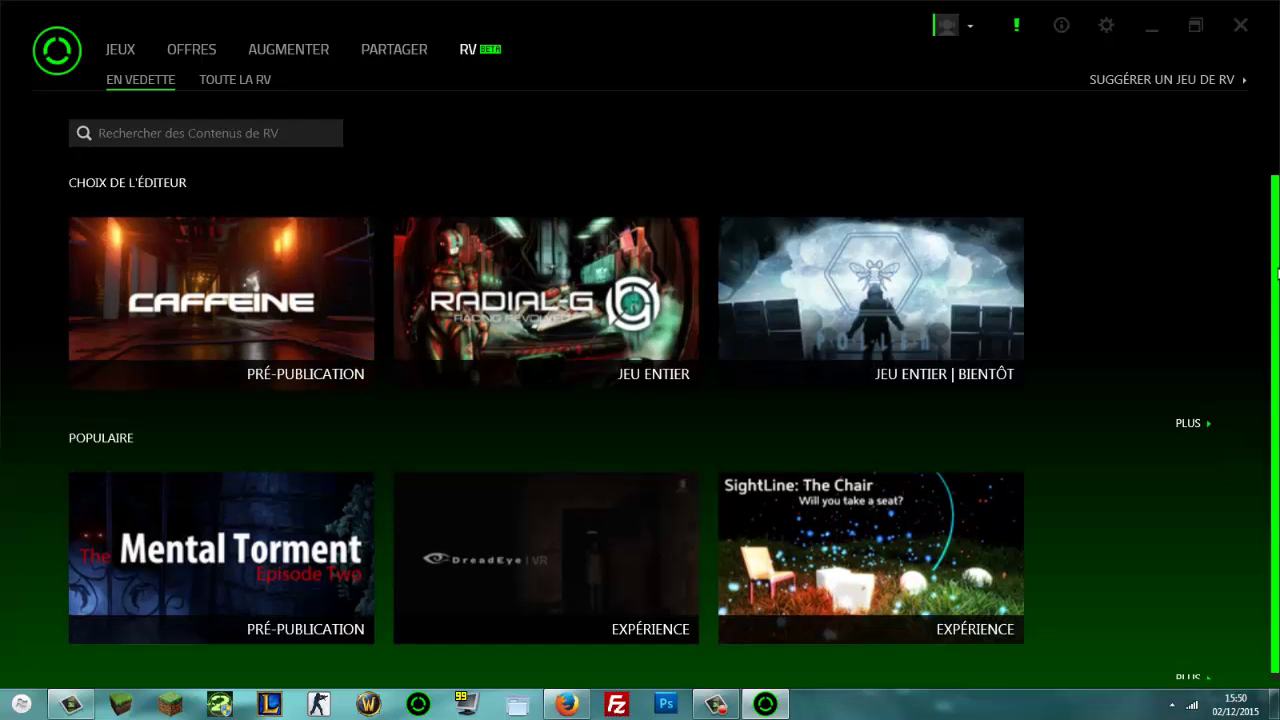
Step: Return to the My Games library and launch Firefox from its game tiles
{"action": "scroll", "coordinate": [39, 188], "scroll_direction": "down", "scroll_amount": 1}
{"action": "scroll", "coordinate": [39, 188], "scroll_direction": "up", "scroll_amount": 1}
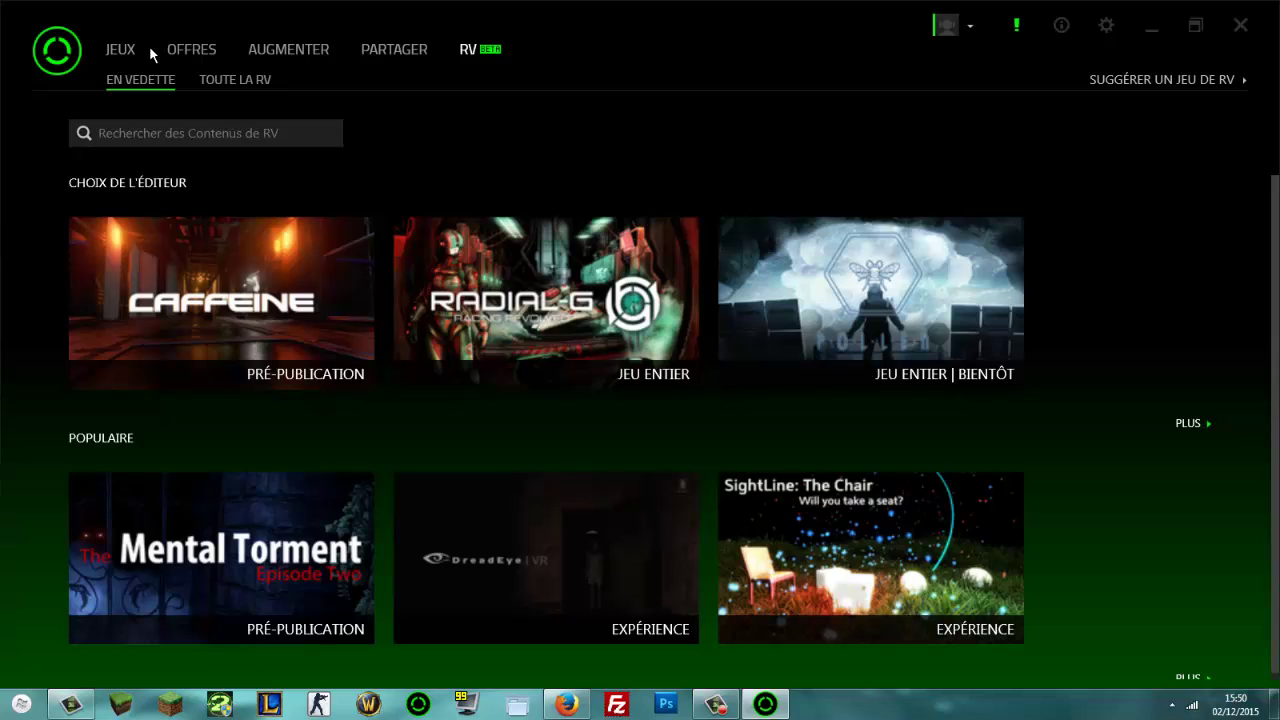
{"action": "left_click", "coordinate": [120, 50]}
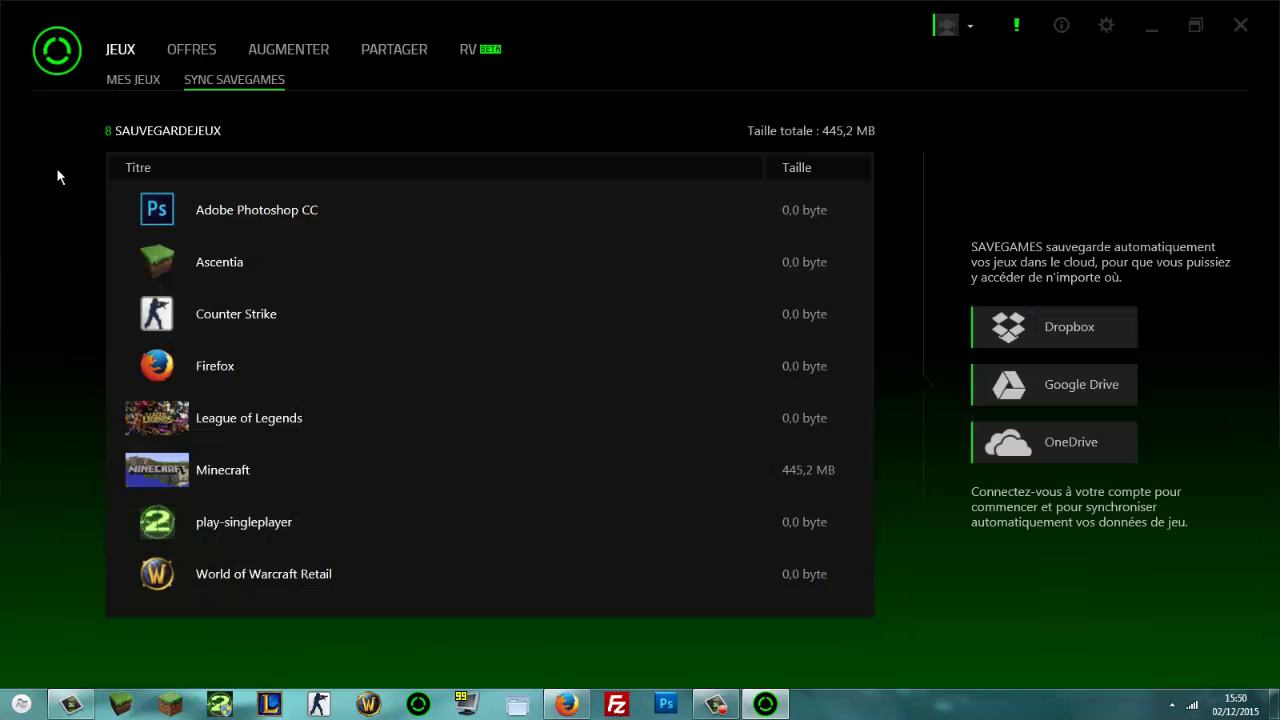
{"action": "left_click", "coordinate": [133, 79]}
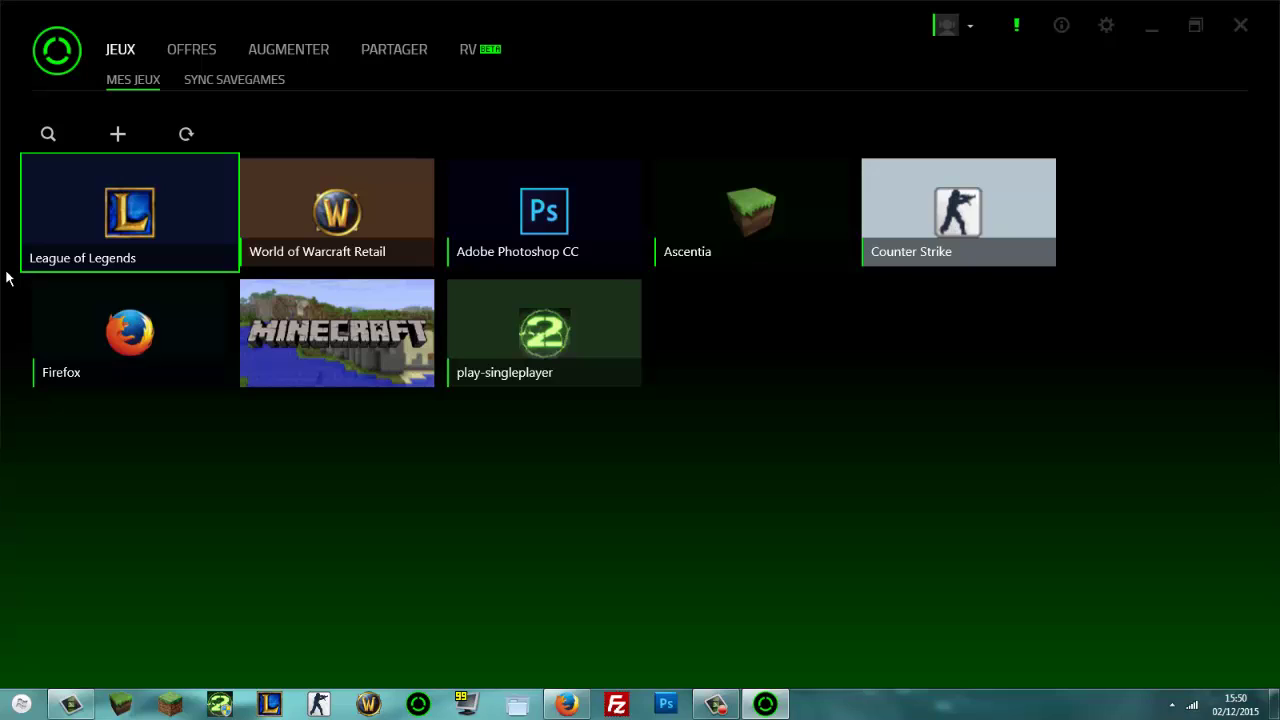
{"action": "key", "text": "Down"}
{"action": "key", "text": "Return"}
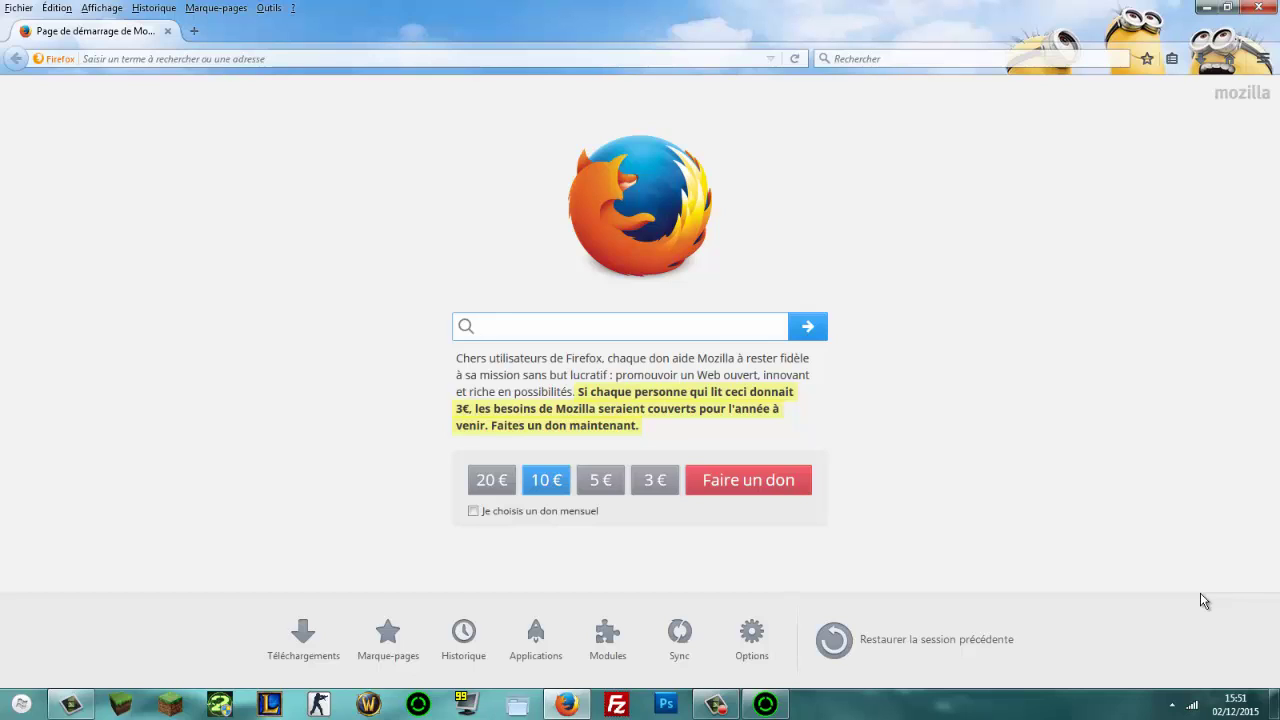
Step: Search the web for "Razer Cortes" from the Firefox start page
{"action": "type", "text": "Rrae"}
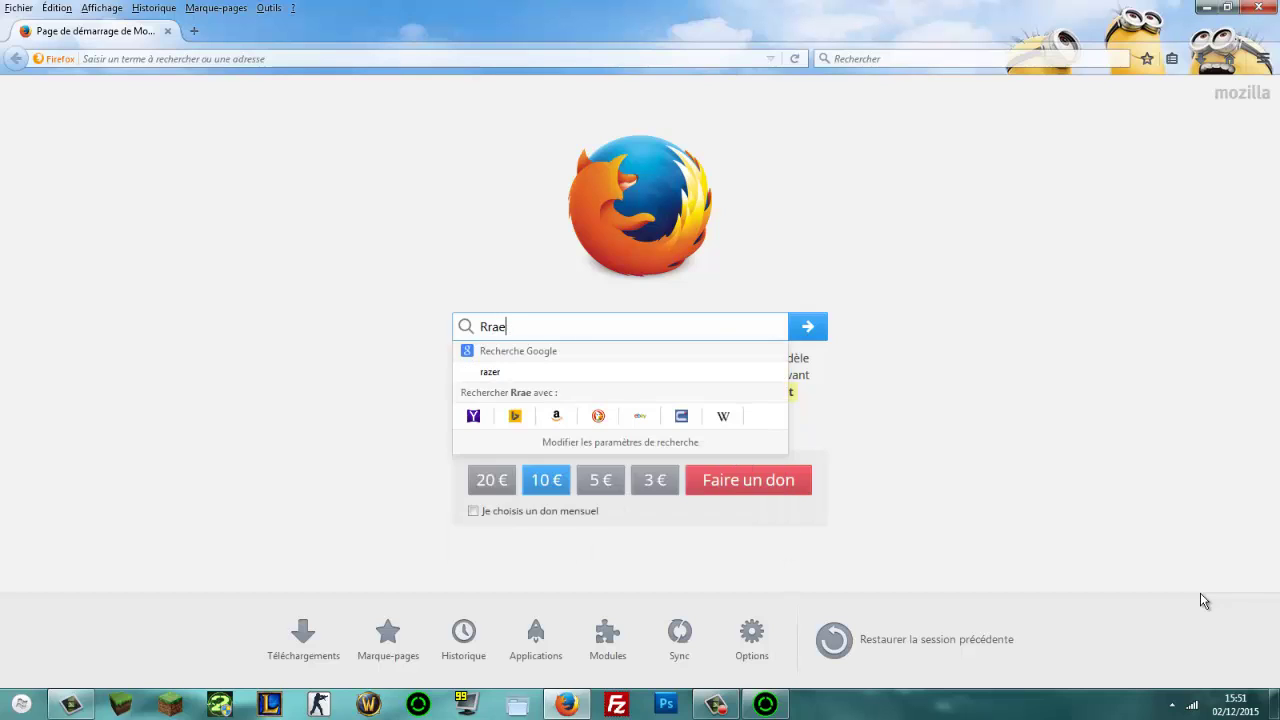
{"action": "key", "text": "BackSpace"}
{"action": "key", "text": "BackSpace"}
{"action": "key", "text": "BackSpace"}
{"action": "type", "text": "aze"}
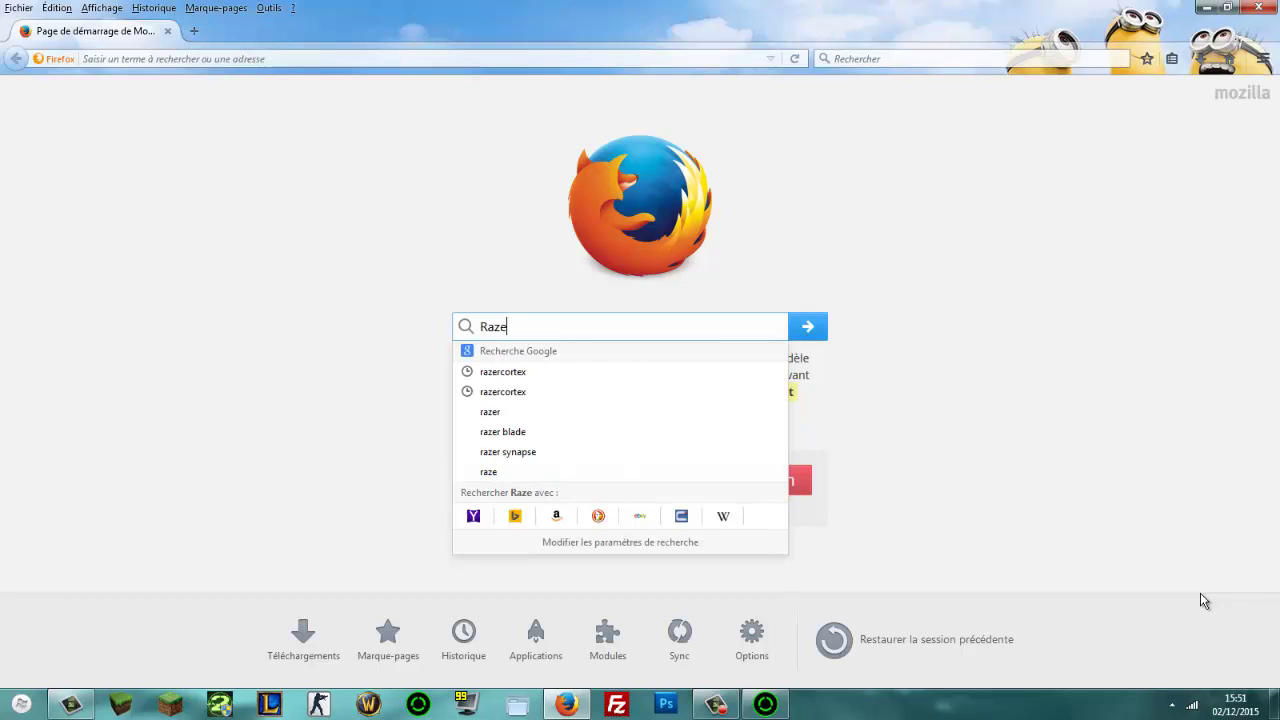
{"action": "type", "text": "r Corte"}
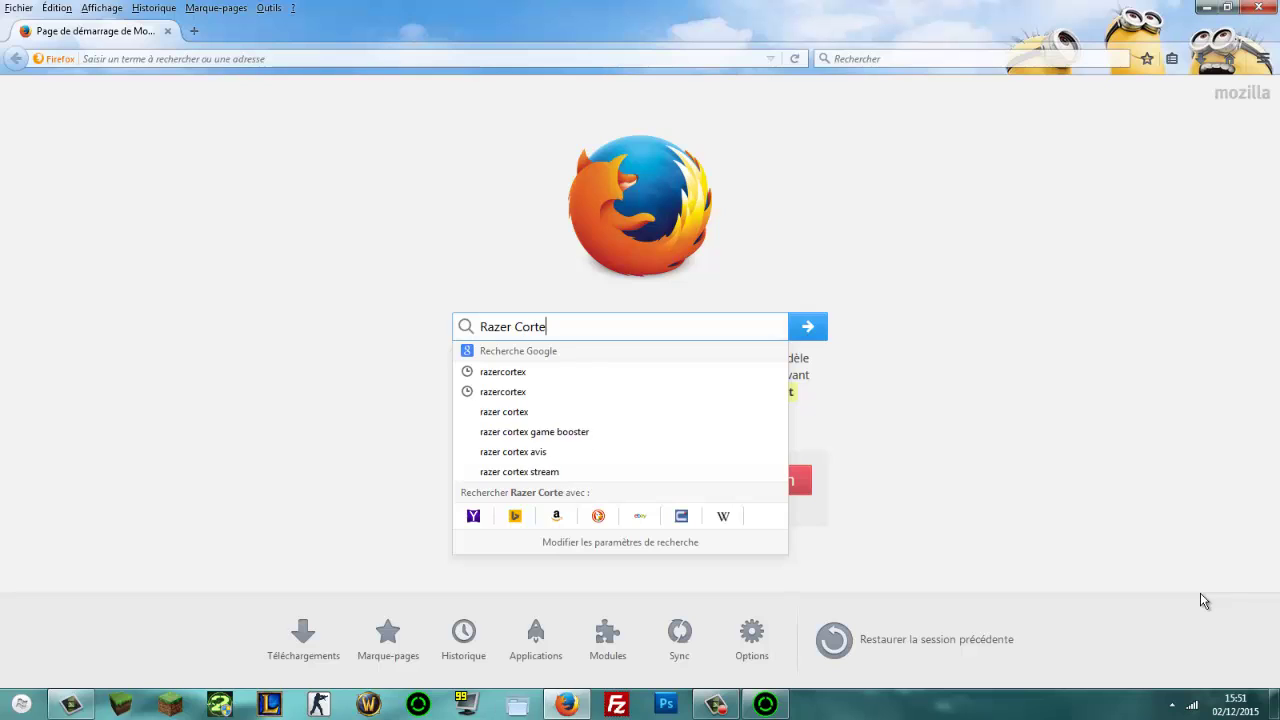
{"action": "type", "text": "s"}
{"action": "key", "text": "Return"}
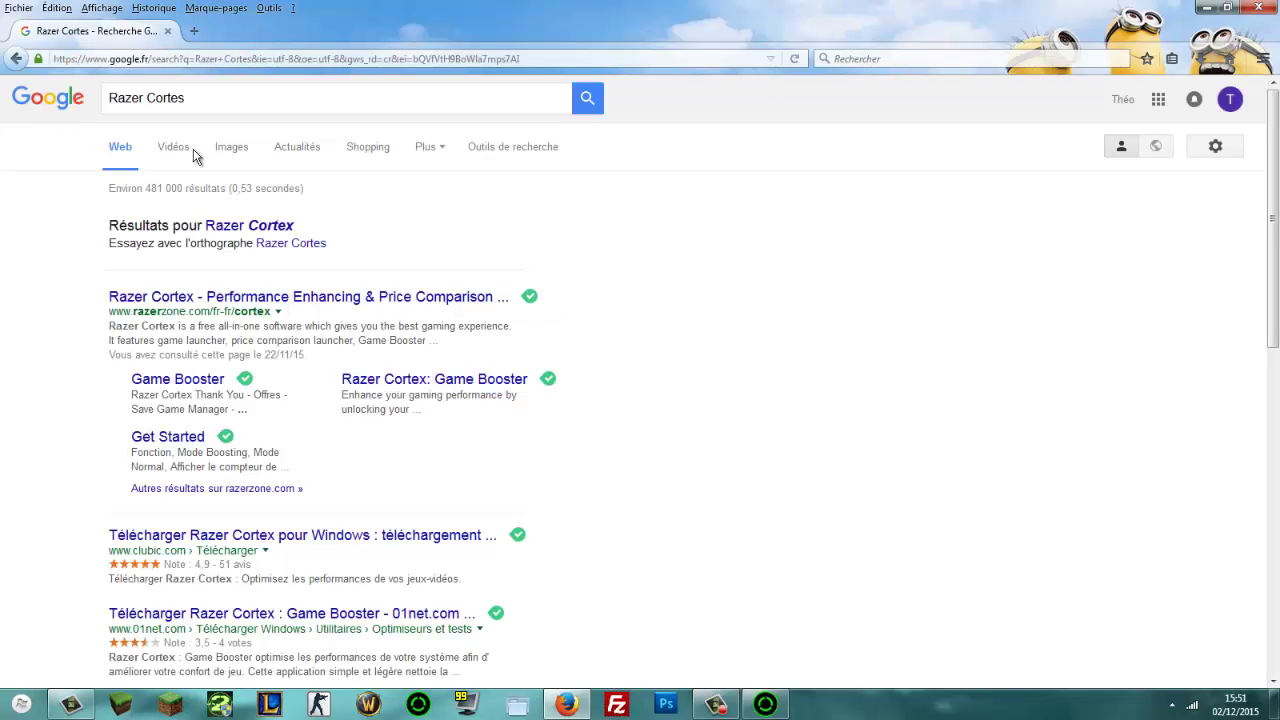
Step: Open the official Razer Cortex page from the search results and download RazerCortexSetup_6.4.6.10930.exe, checking the download progress
{"action": "left_click", "coordinate": [265, 297]}
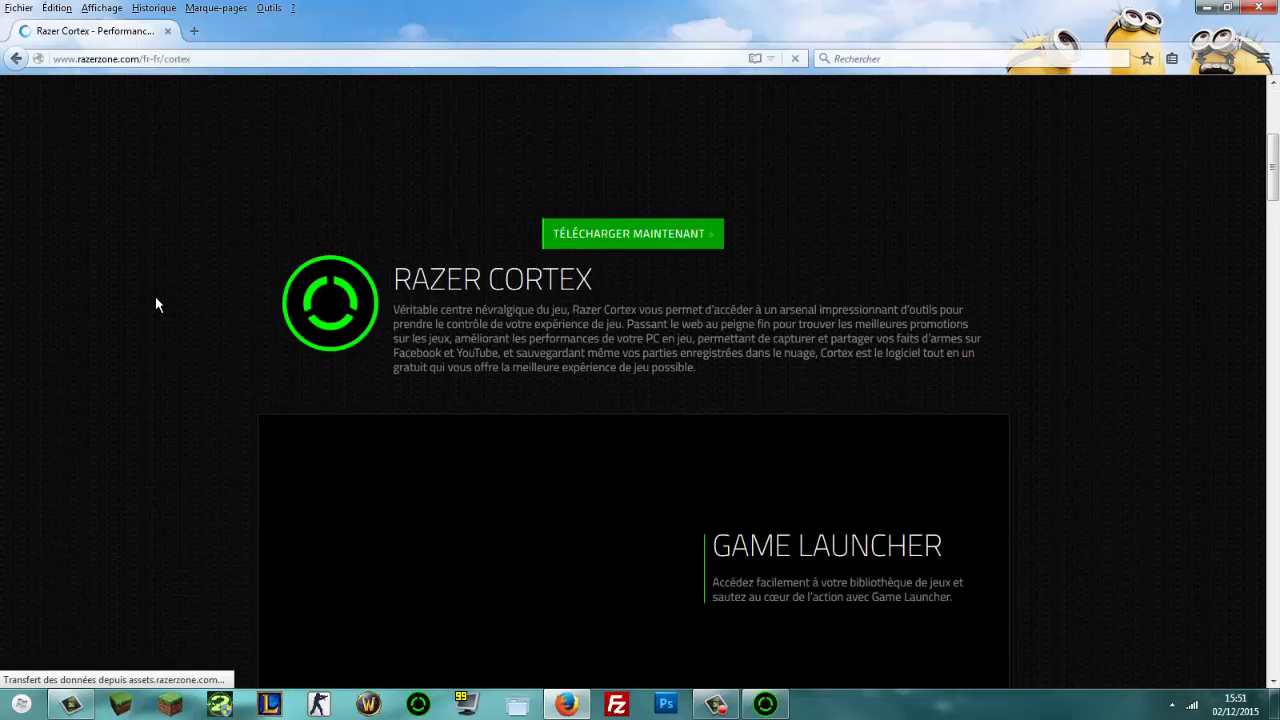
{"action": "scroll", "coordinate": [158, 299], "scroll_direction": "down", "scroll_amount": 5}
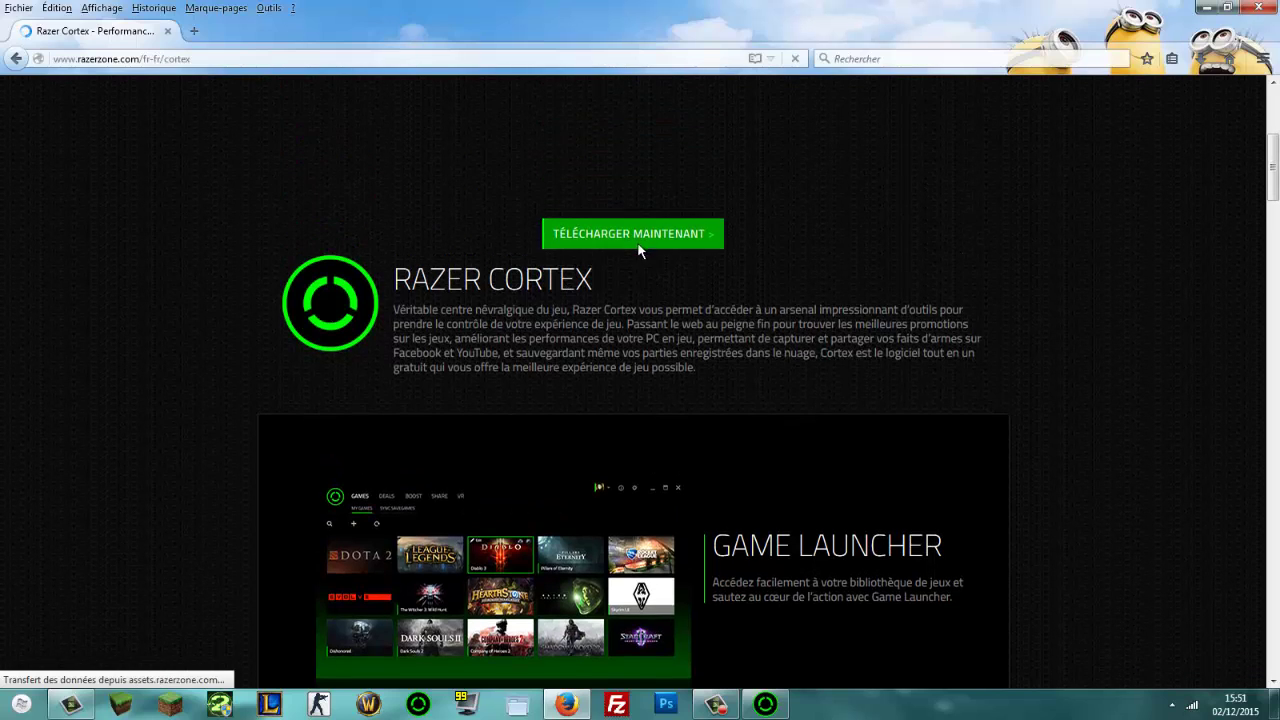
{"action": "left_click", "coordinate": [638, 240]}
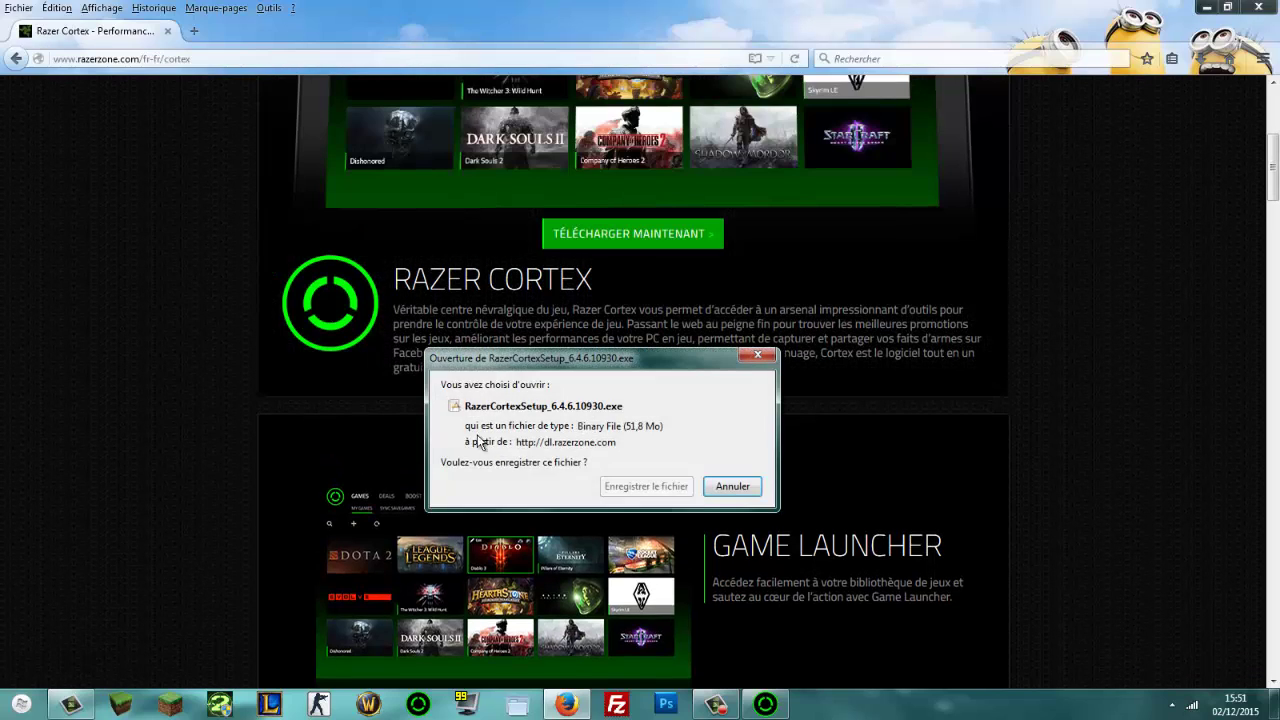
{"action": "left_click", "coordinate": [650, 500]}
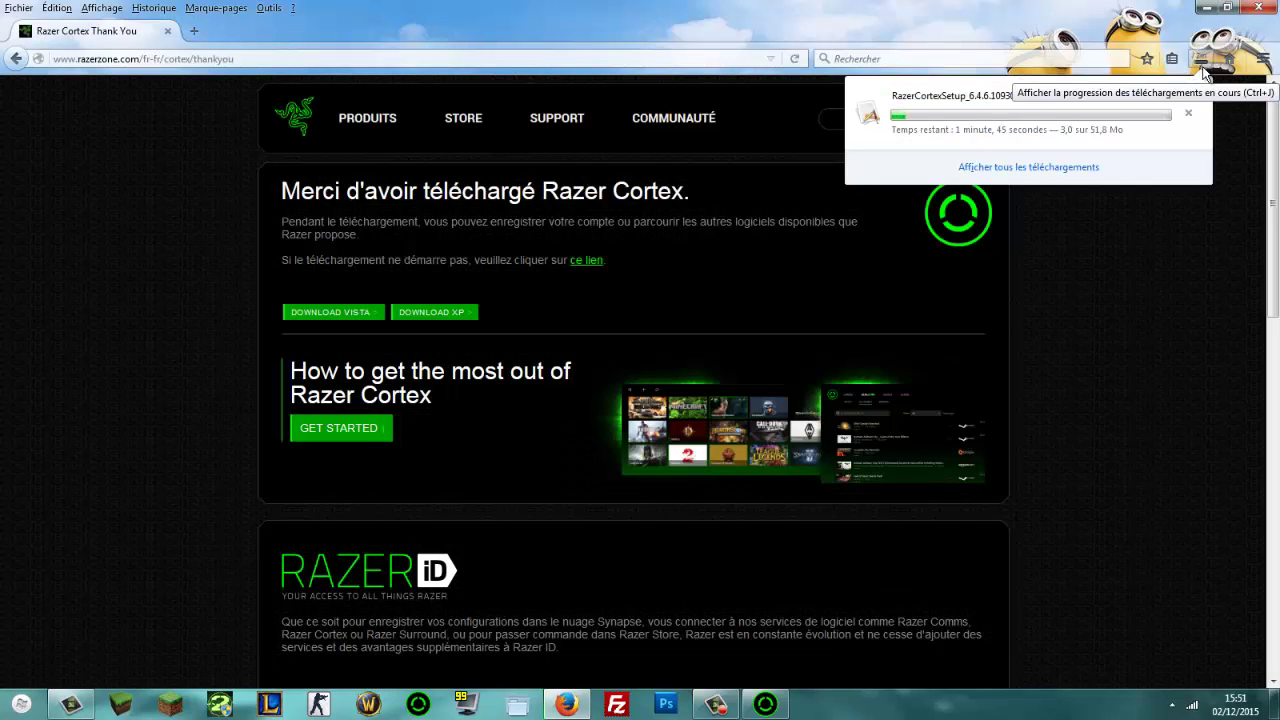
{"action": "left_click", "coordinate": [1203, 72]}
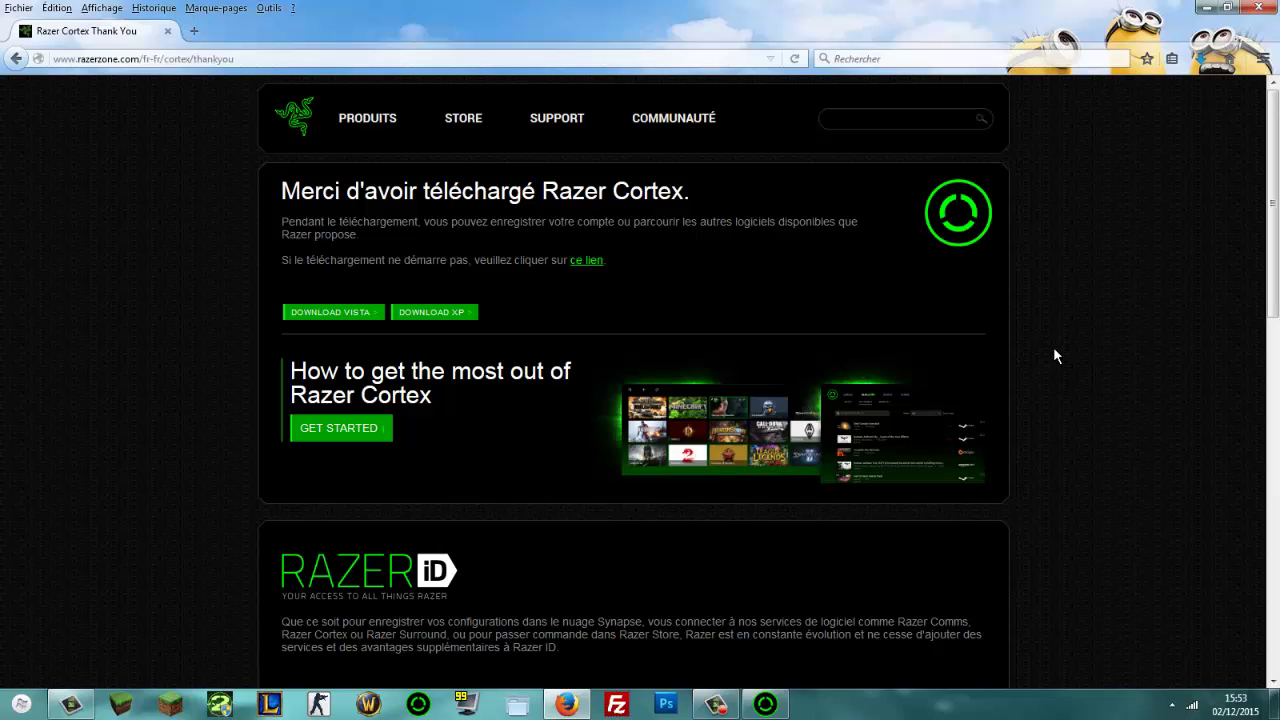
Step: Run the downloaded Razer Cortex installer with the desktop shown, allowing it at the security warning
{"action": "left_click", "coordinate": [1200, 58]}
{"action": "left_click", "coordinate": [985, 141]}
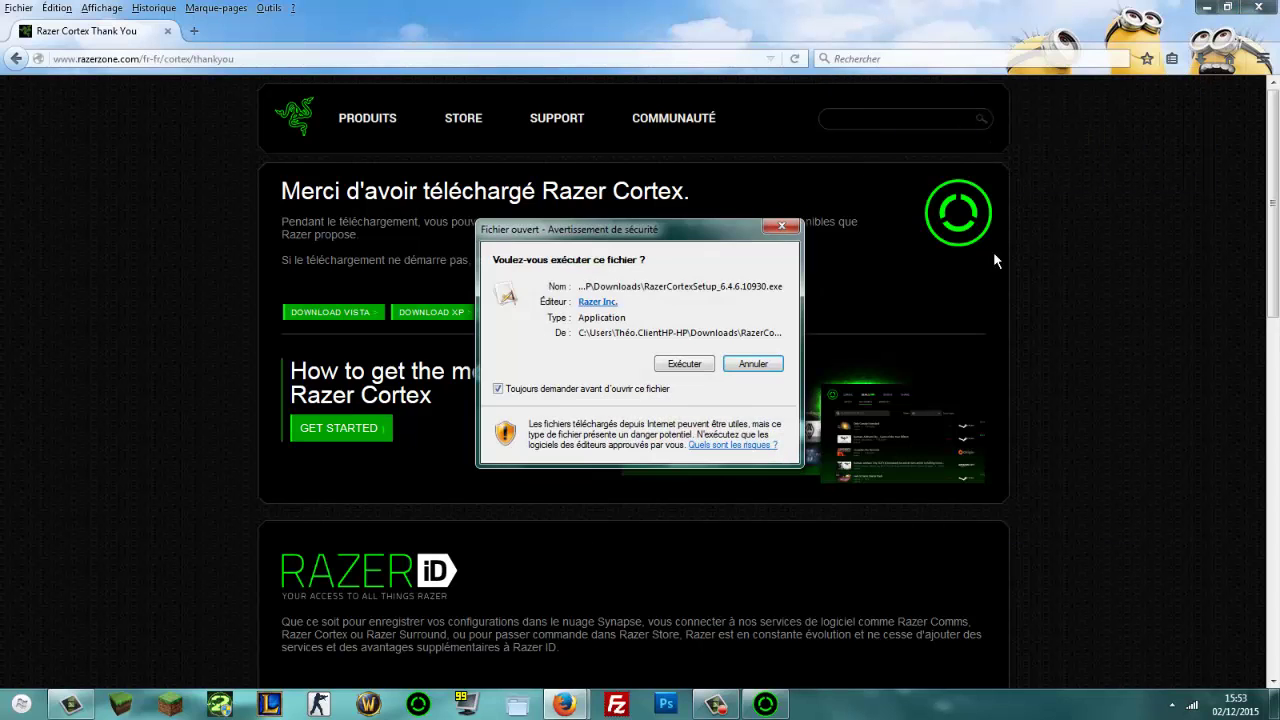
{"action": "key", "text": "super+d"}
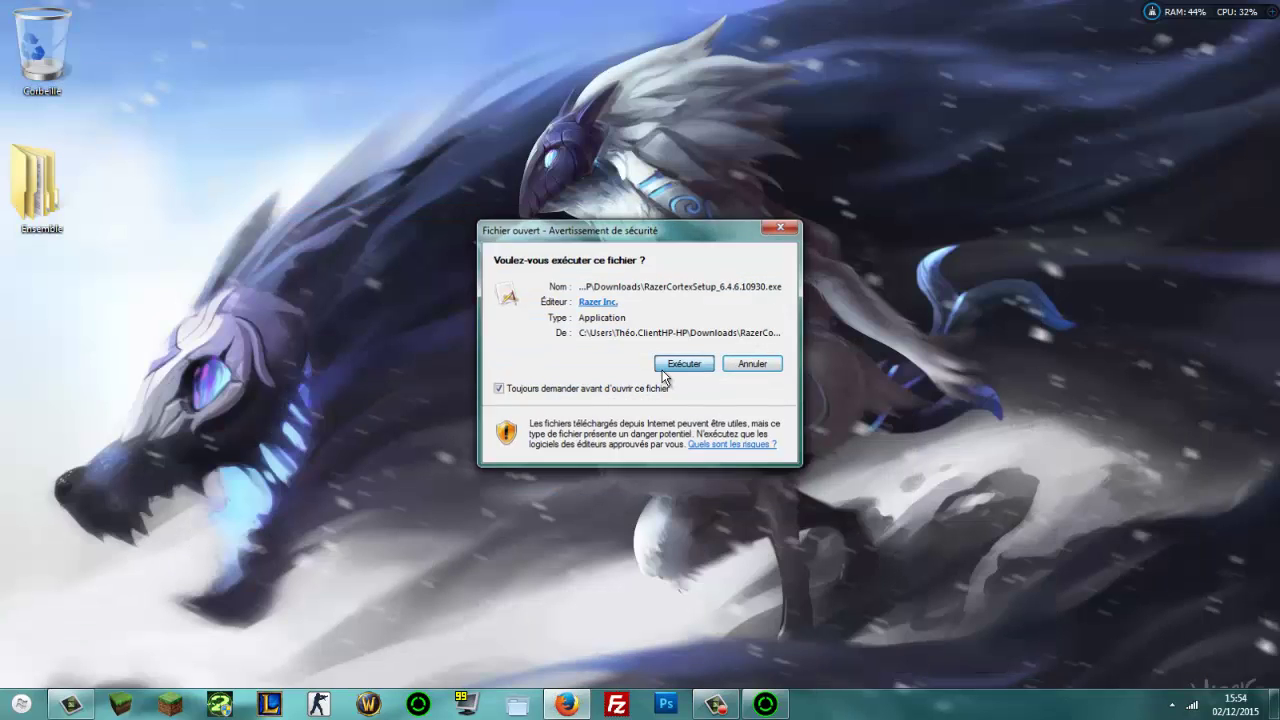
{"action": "left_click", "coordinate": [663, 369]}
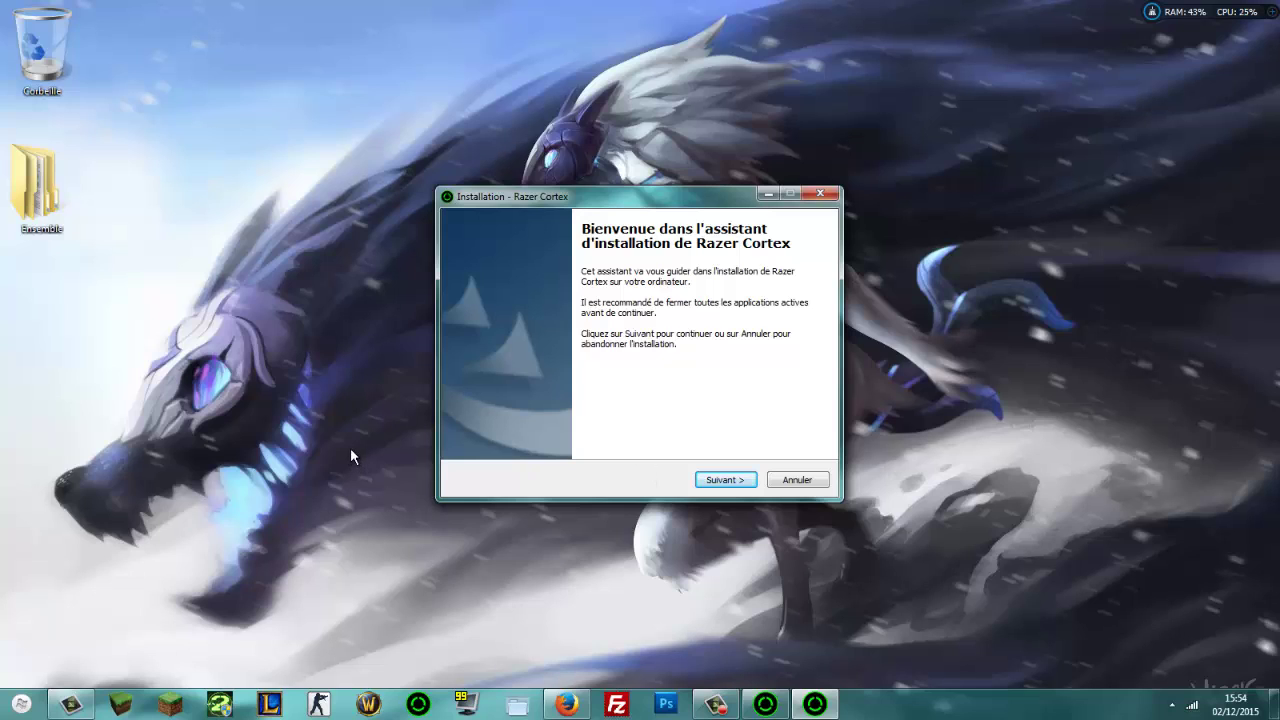
Step: Install Razer Cortex and finish the wizard with Botte unchecked and Exécuter Razer Cortex kept checked
{"action": "left_click", "coordinate": [722, 480]}
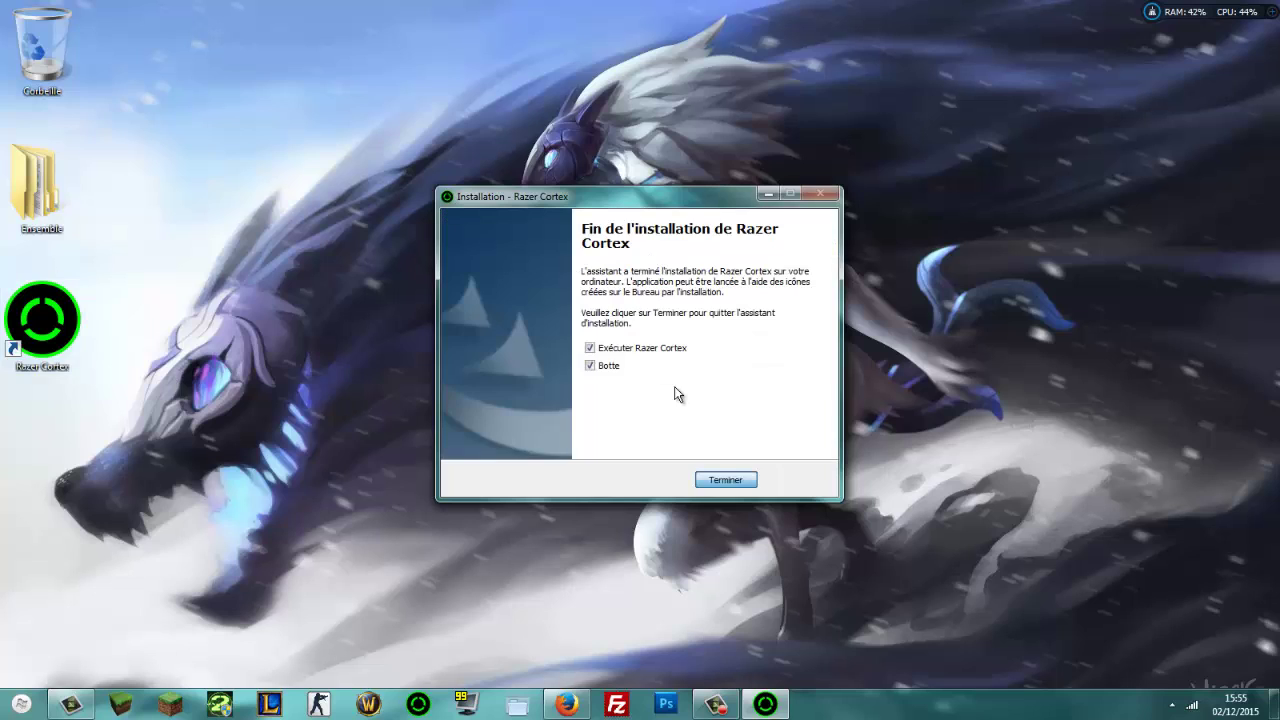
{"action": "left_click", "coordinate": [590, 366]}
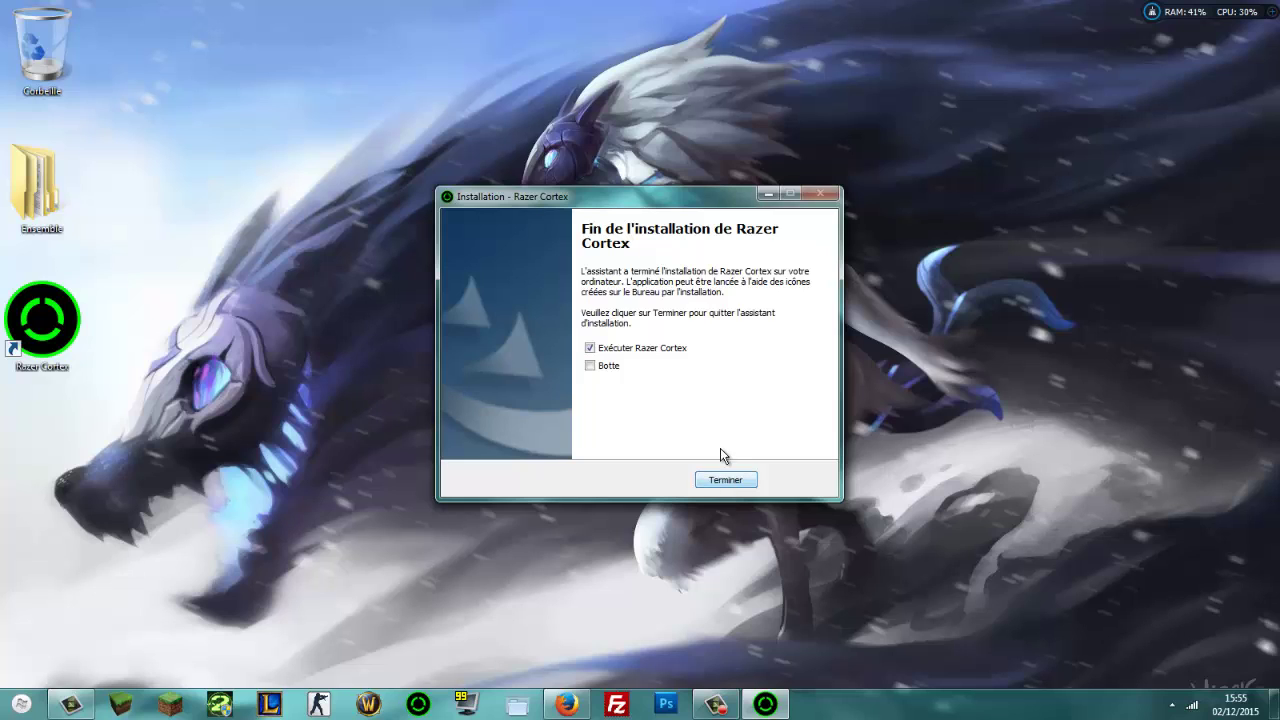
{"action": "left_click", "coordinate": [730, 482]}
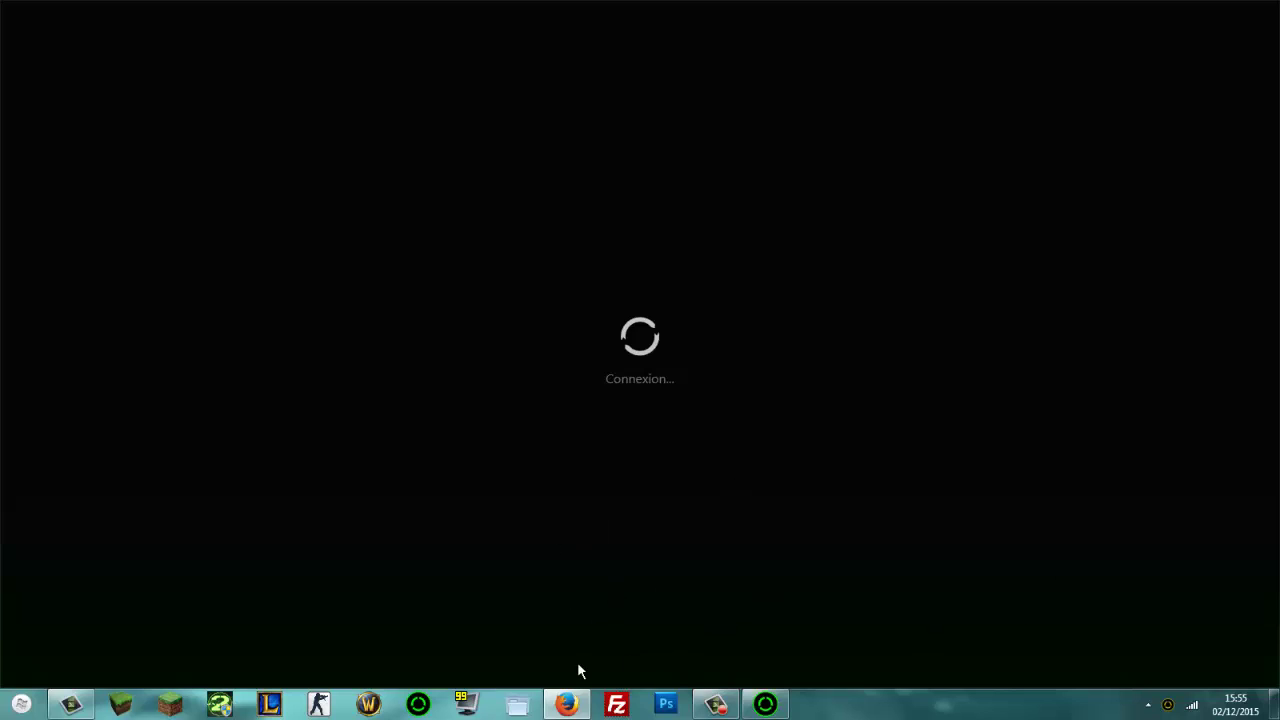
Step: Switch back to Firefox with the Razer Cortex thank-you page
{"action": "left_click", "coordinate": [567, 704]}
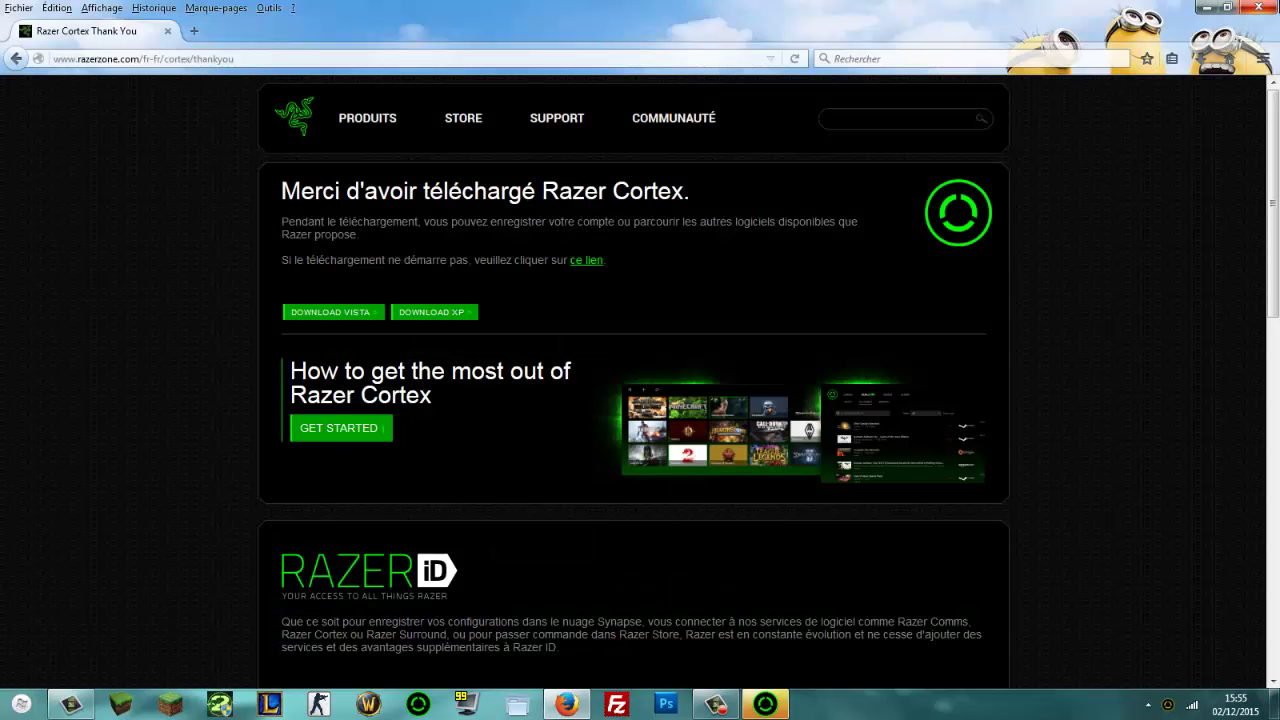